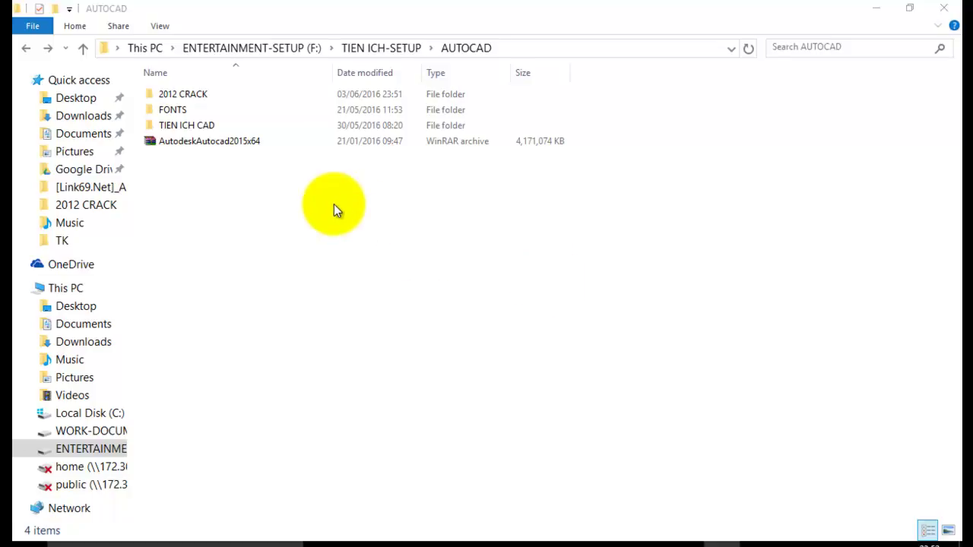
Step: Open 2012 CRACK, then SinhVienIT.Net--Crack.Autocad.2012, then its Crack.Autocad.2012 folder
double_click(187, 93)
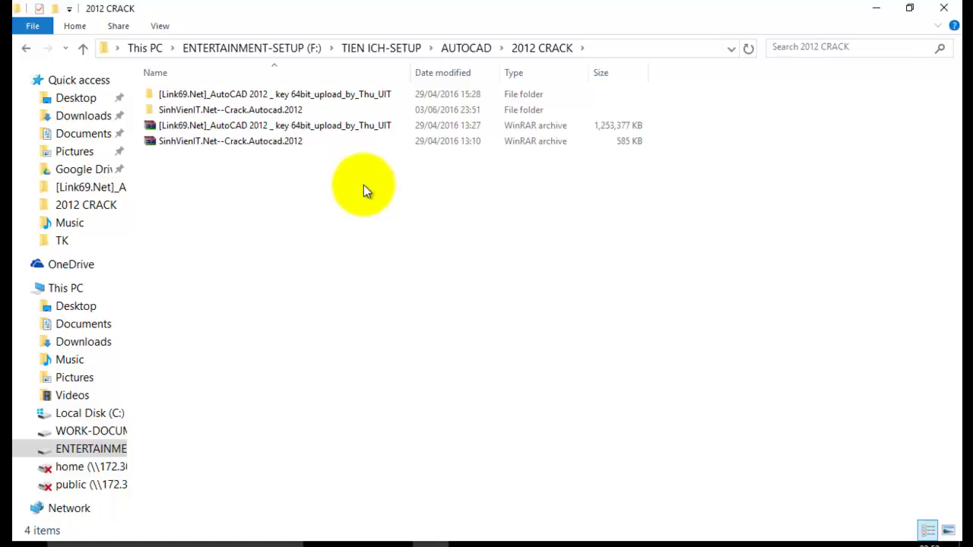
drag(365, 183, 228, 120)
drag(364, 184, 320, 214)
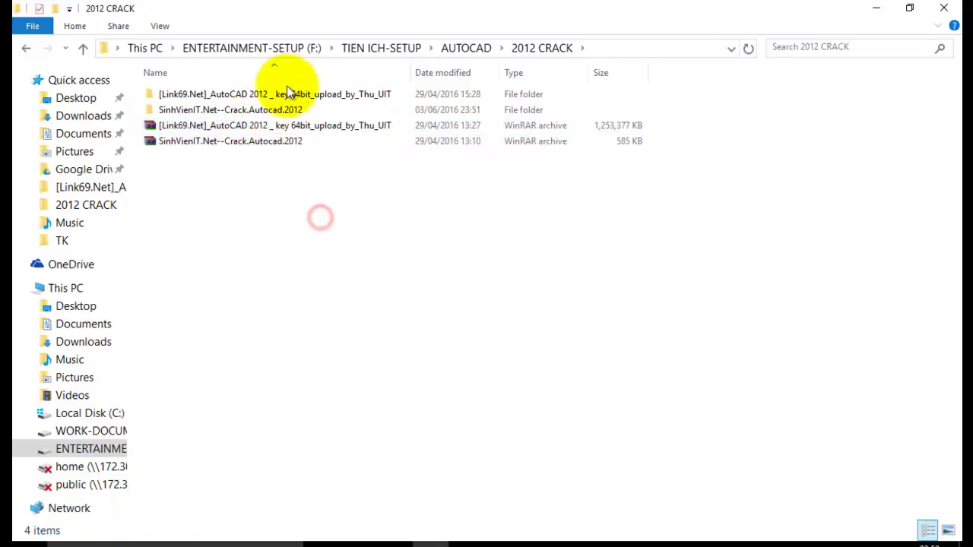
click(285, 94)
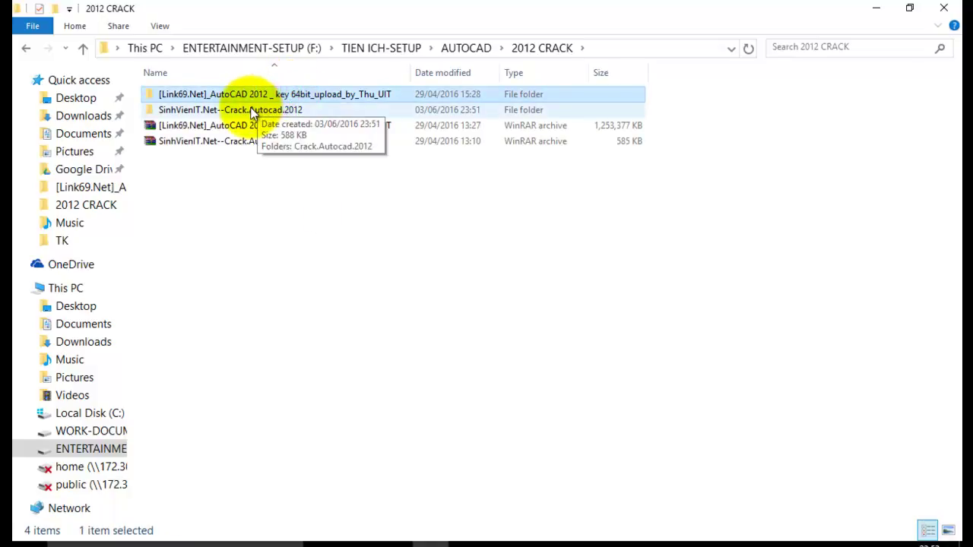
click(253, 110)
double_click(258, 110)
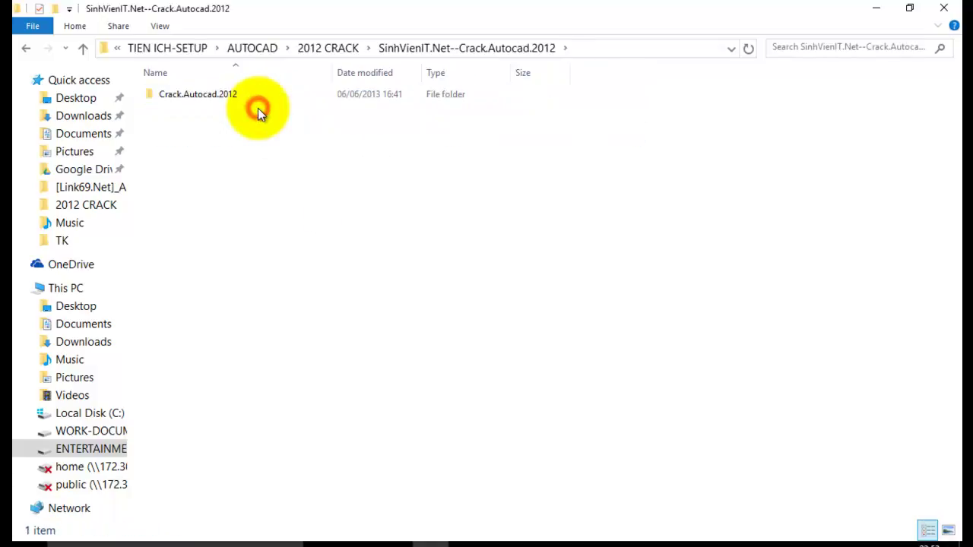
double_click(229, 97)
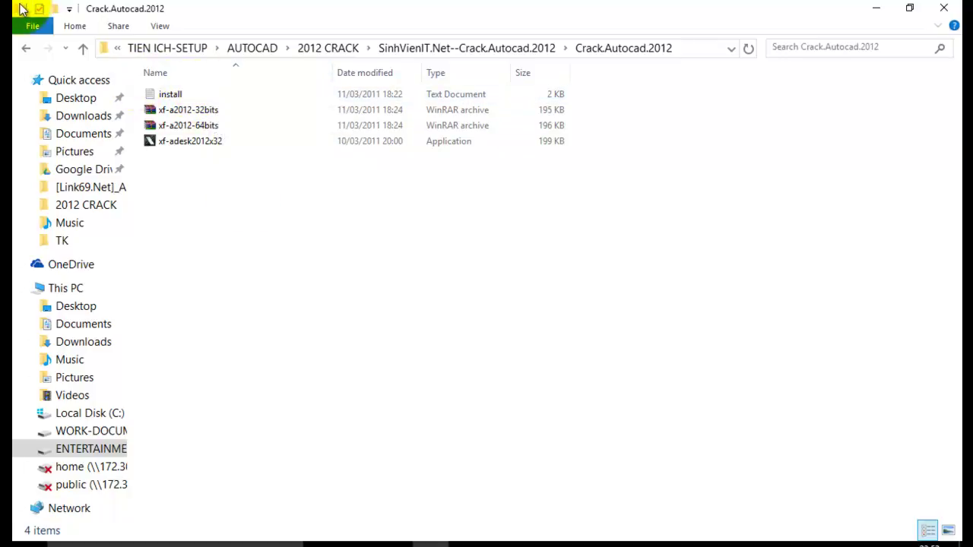
Step: Open install.txt in Notepad, reposition it to read the notes, then minimize it
double_click(170, 93)
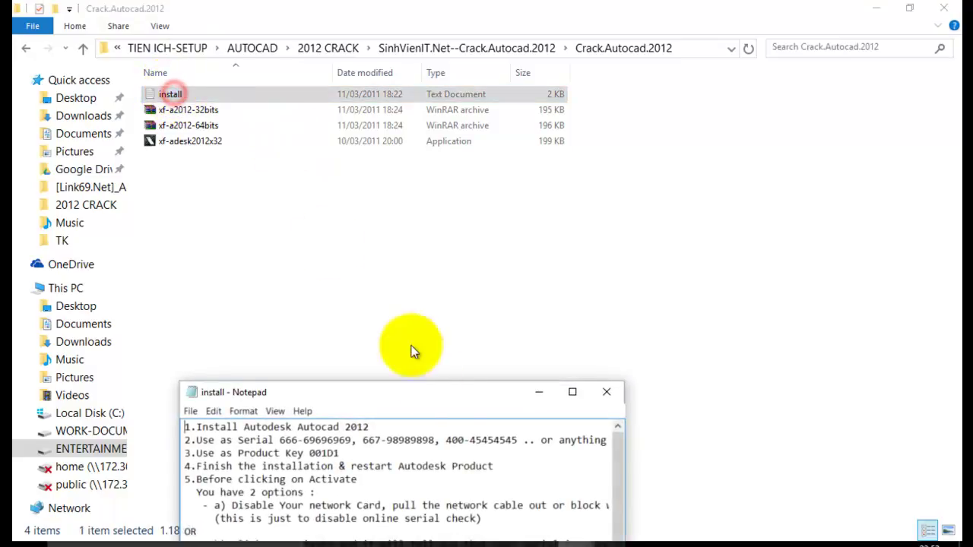
mouse_move(520, 390)
mouse_down()
mouse_move(565, 308)
mouse_move(602, 137)
mouse_up()
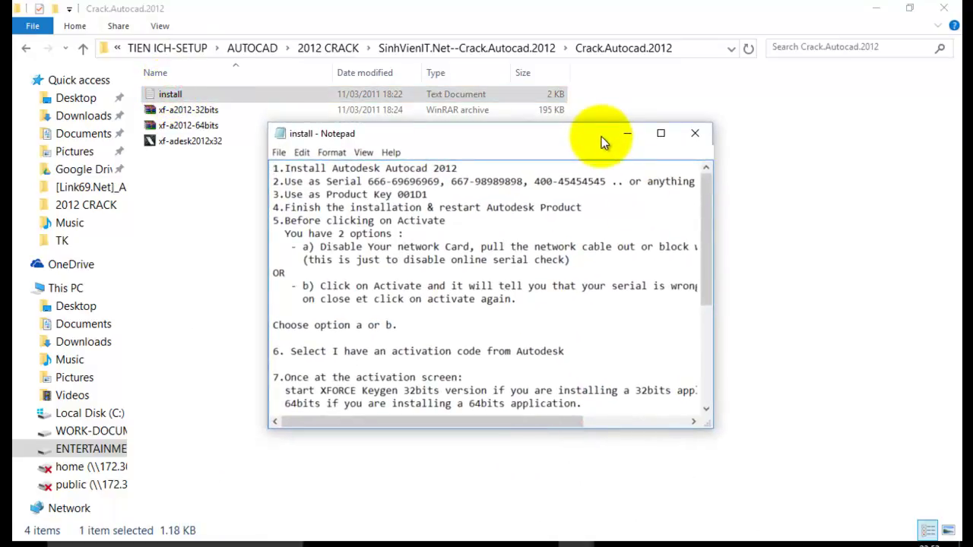
mouse_move(706, 209)
mouse_down()
mouse_move(705, 247)
mouse_move(708, 192)
mouse_up()
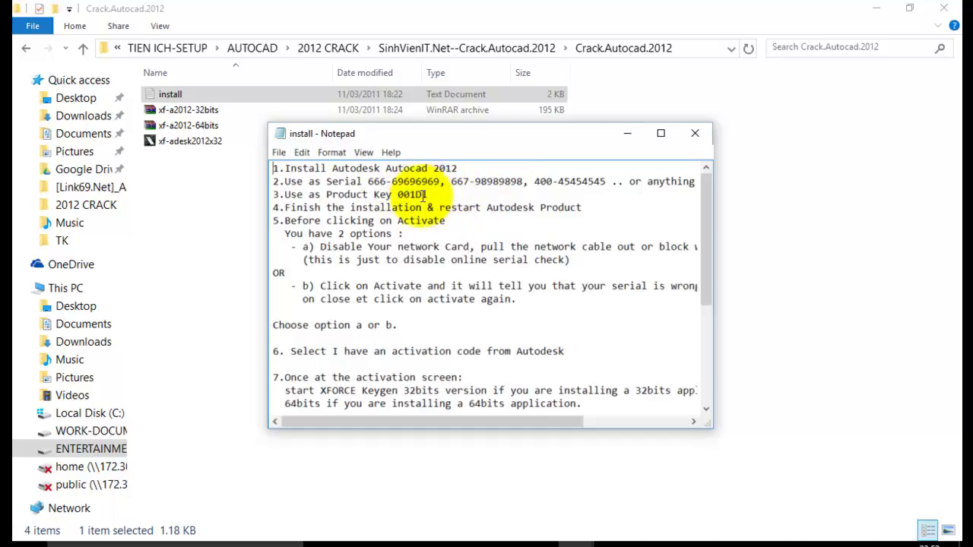
click(627, 133)
Step: Return to 2012 CRACK and open product key.txt from the AutoCAD 2012 64bit folder
click(27, 51)
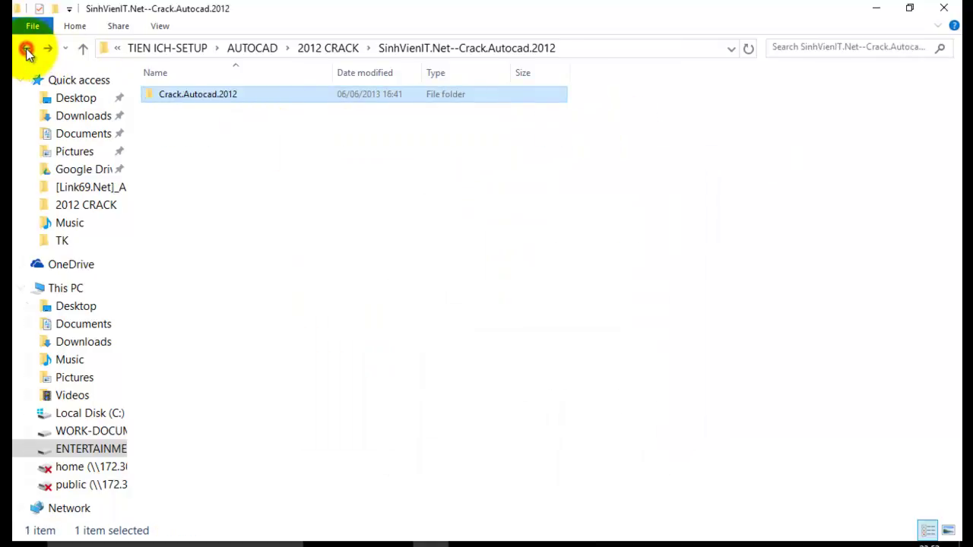
click(27, 50)
click(345, 256)
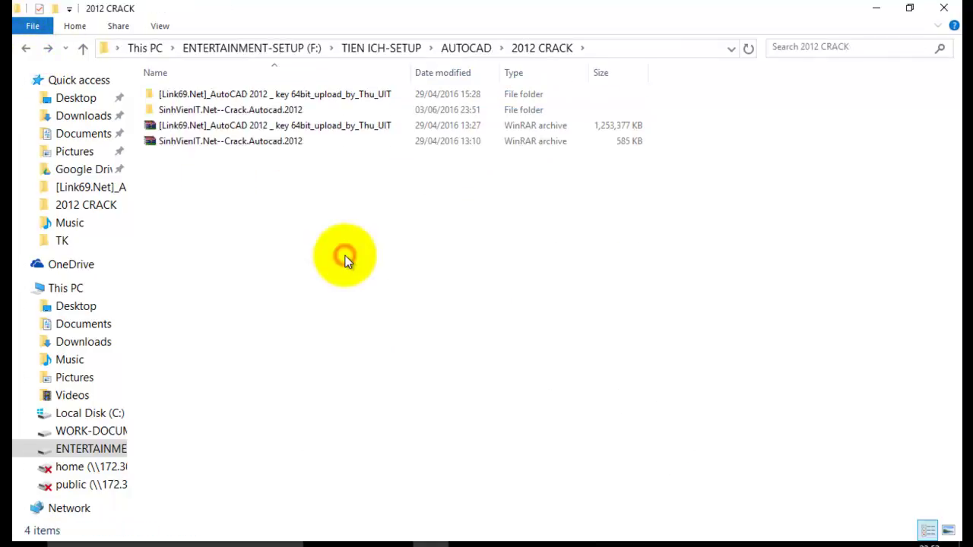
double_click(304, 94)
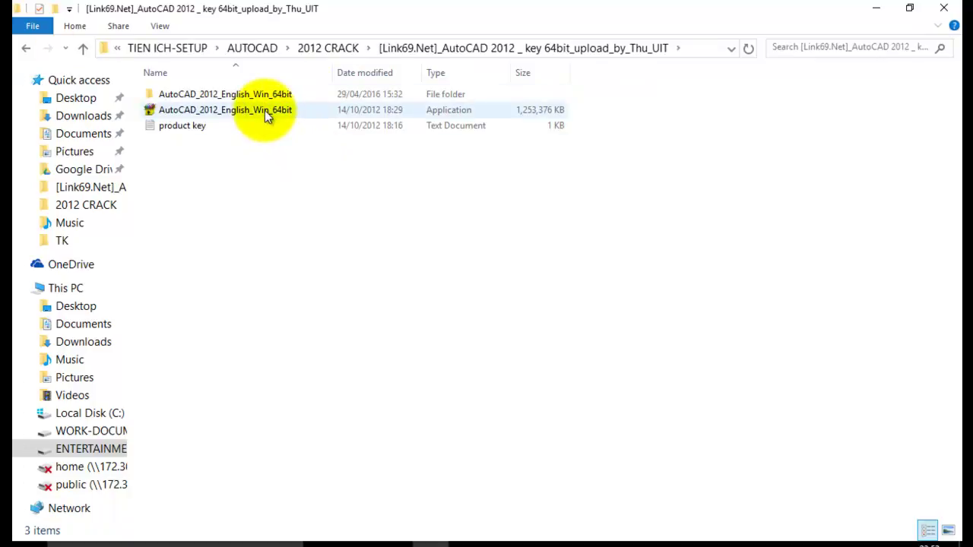
double_click(193, 127)
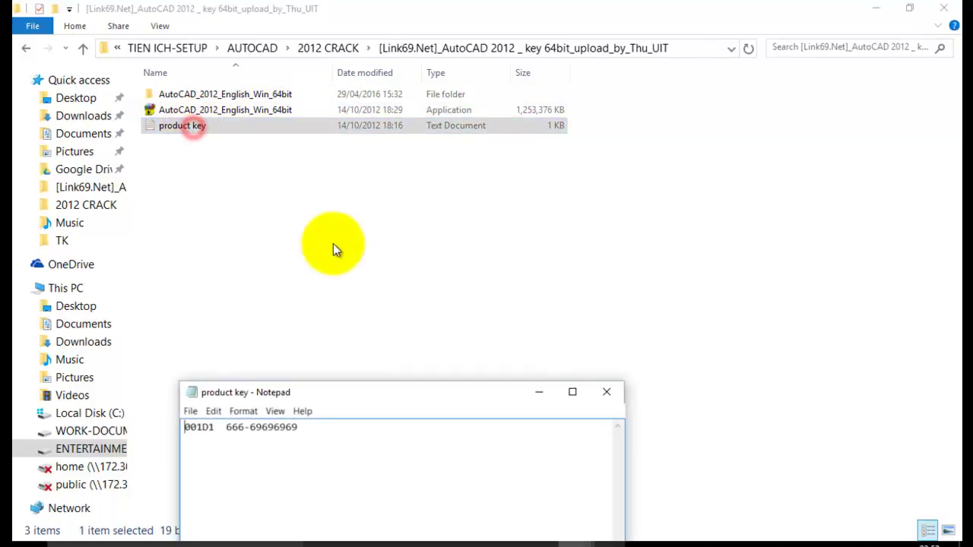
drag(380, 392, 502, 195)
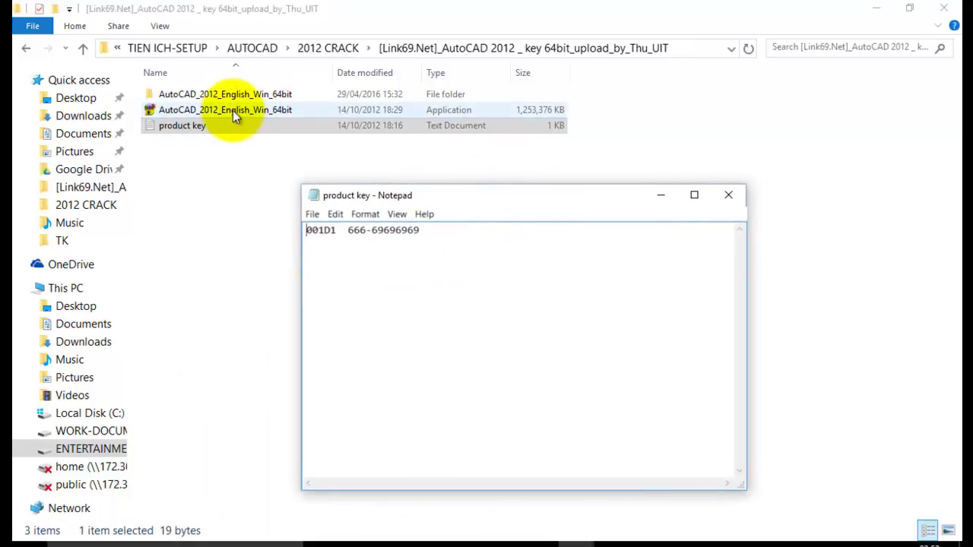
click(266, 112)
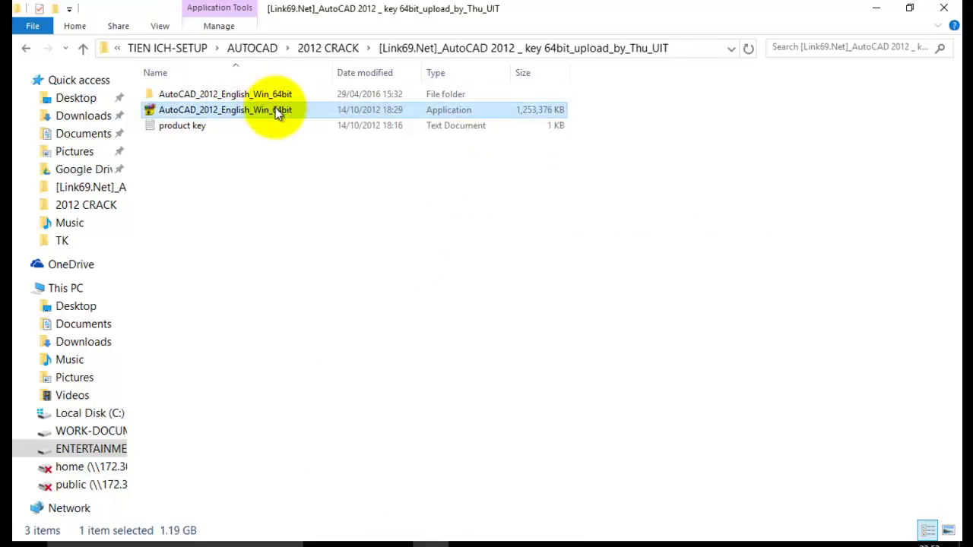
mouse_move(225, 94)
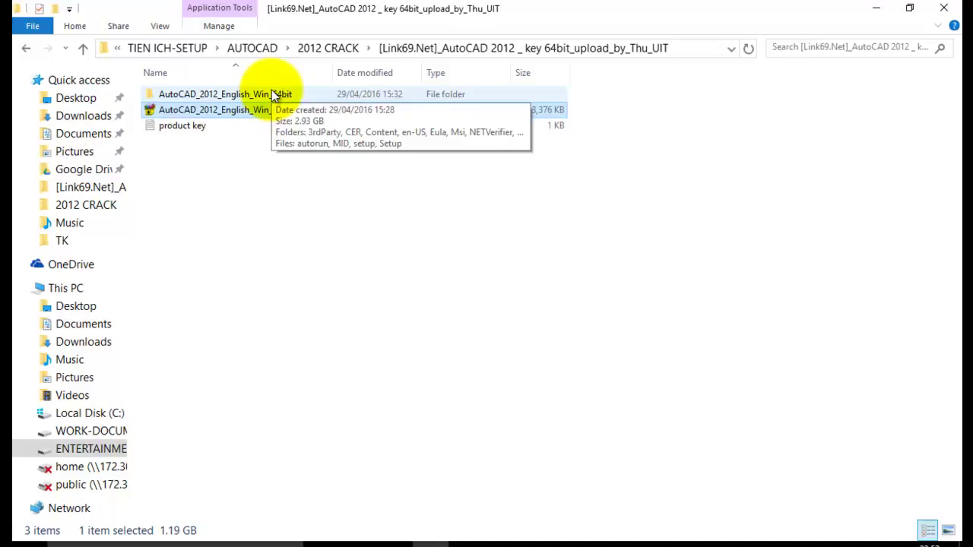
Step: Launch setup.exe from the AutoCAD_2012_English_Win_64bit folder
double_click(272, 92)
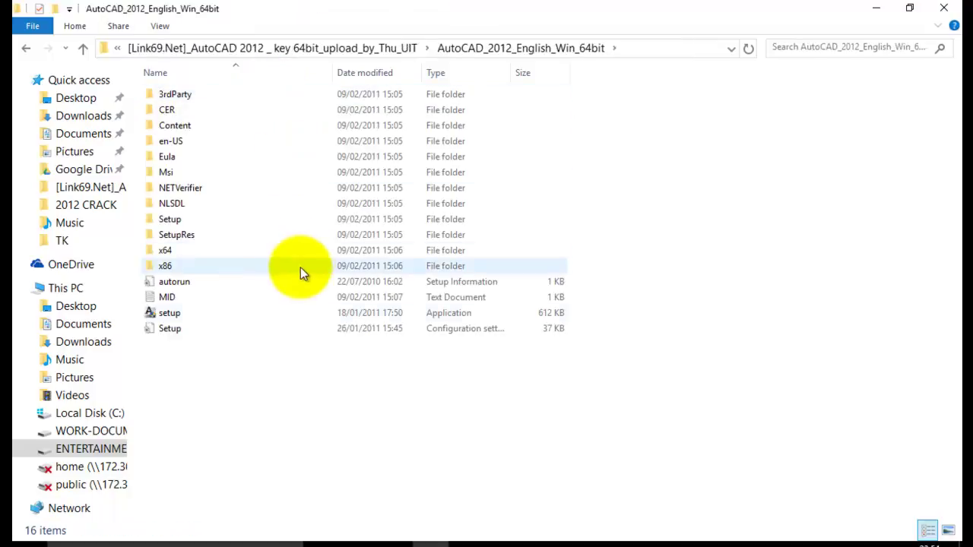
click(195, 316)
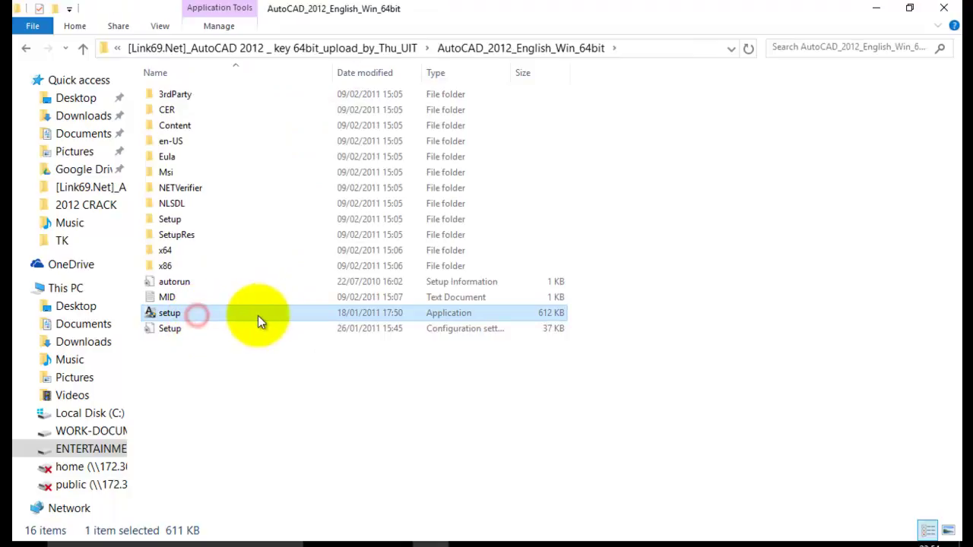
mouse_move(170, 313)
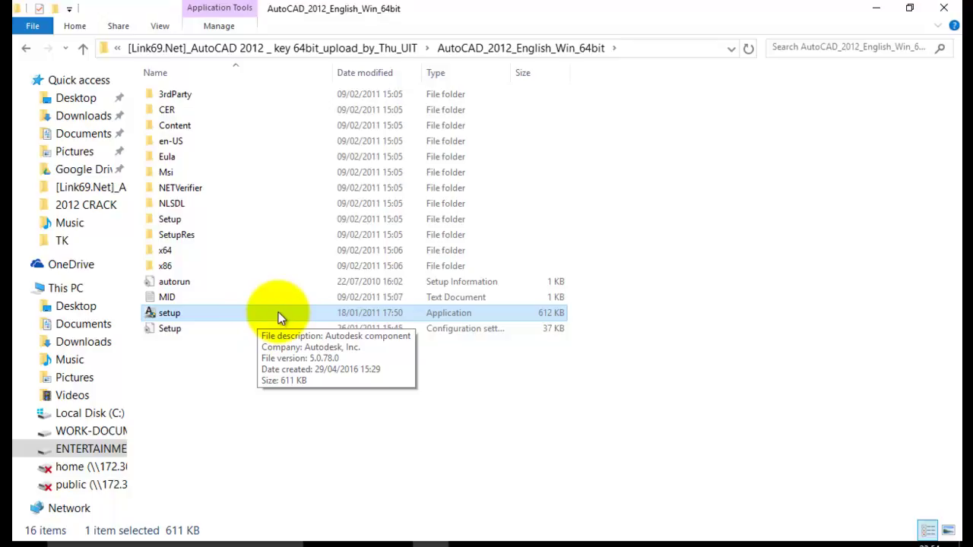
double_click(279, 316)
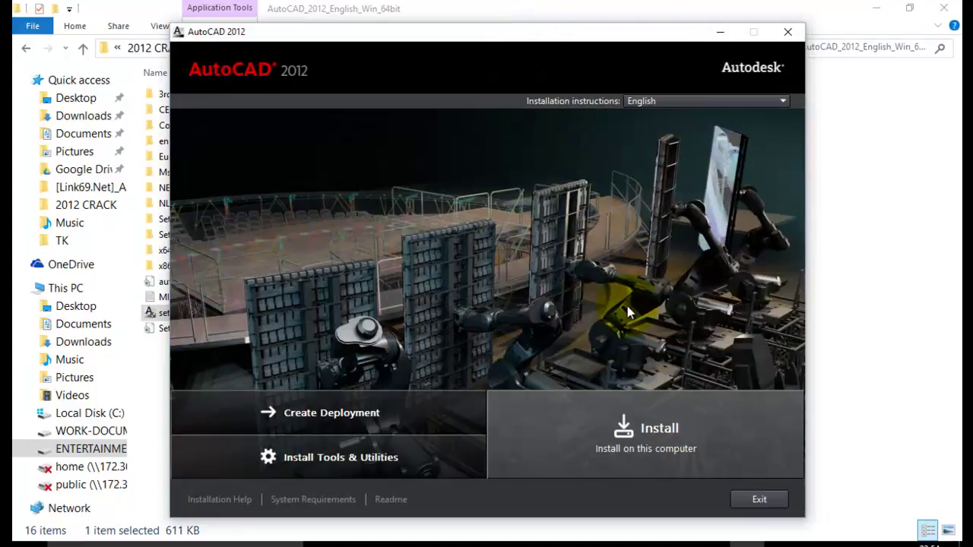
Step: Choose Install, accept the license agreement, and continue to the Product Information page
click(661, 445)
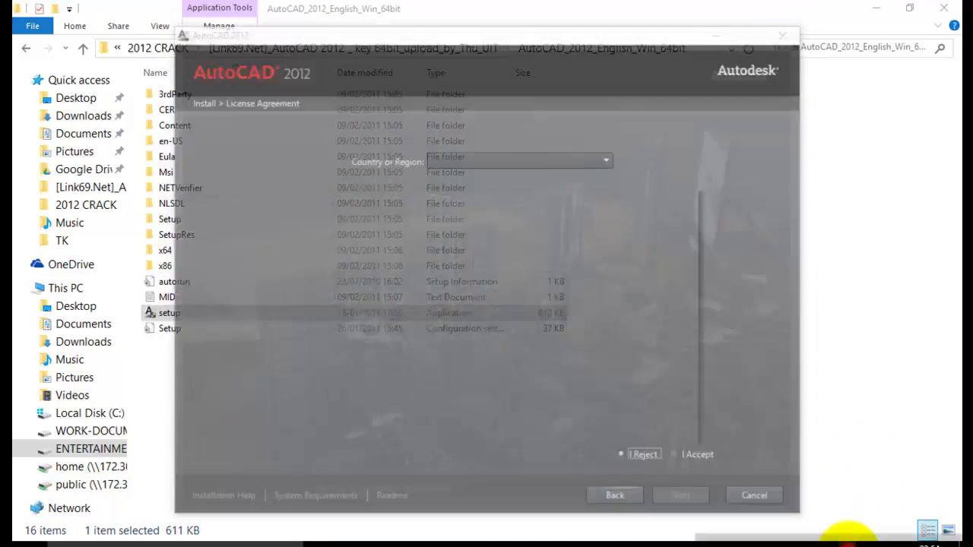
click(847, 538)
drag(899, 520, 916, 520)
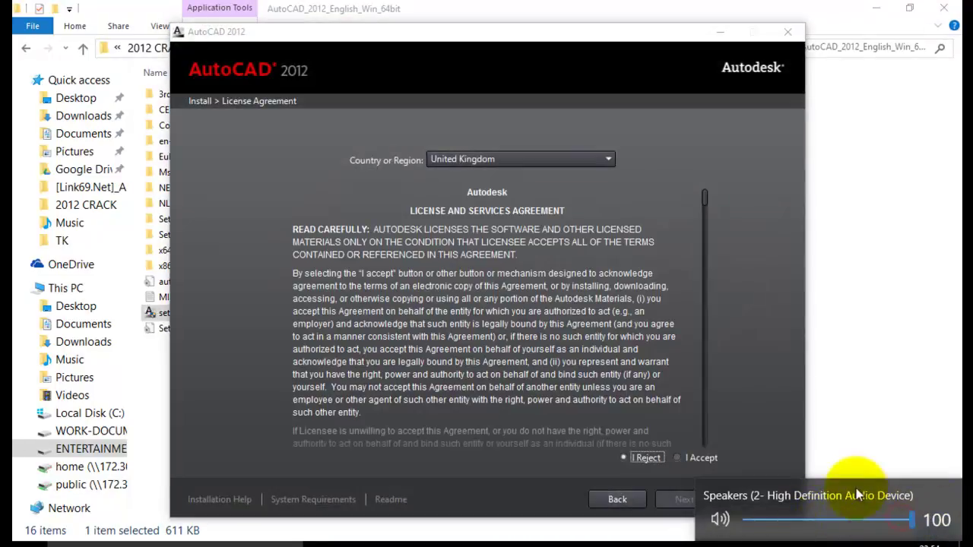
click(678, 458)
click(683, 499)
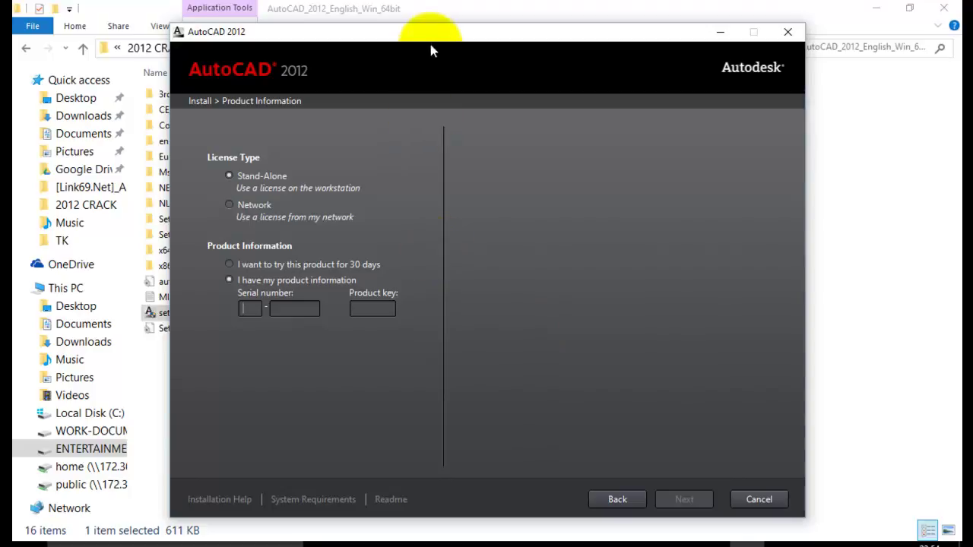
Step: Copy the serial number from the product key notes into the installer's serial fields
drag(430, 50, 484, 51)
mouse_move(566, 532)
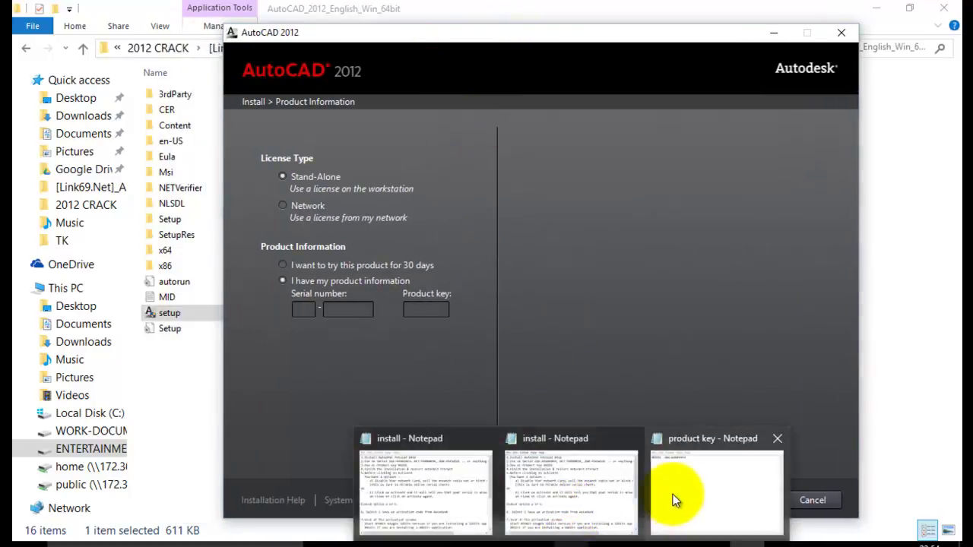
click(673, 495)
drag(505, 196, 718, 134)
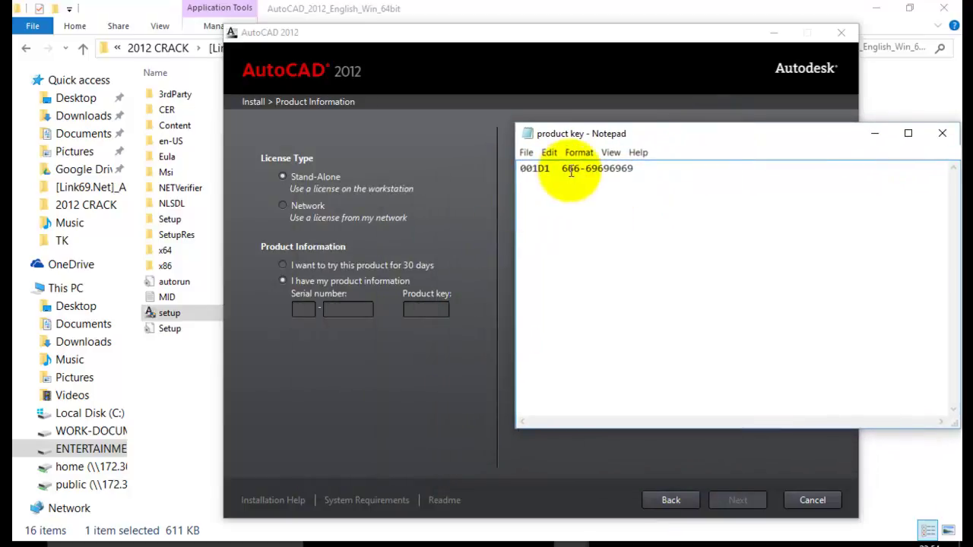
double_click(572, 169)
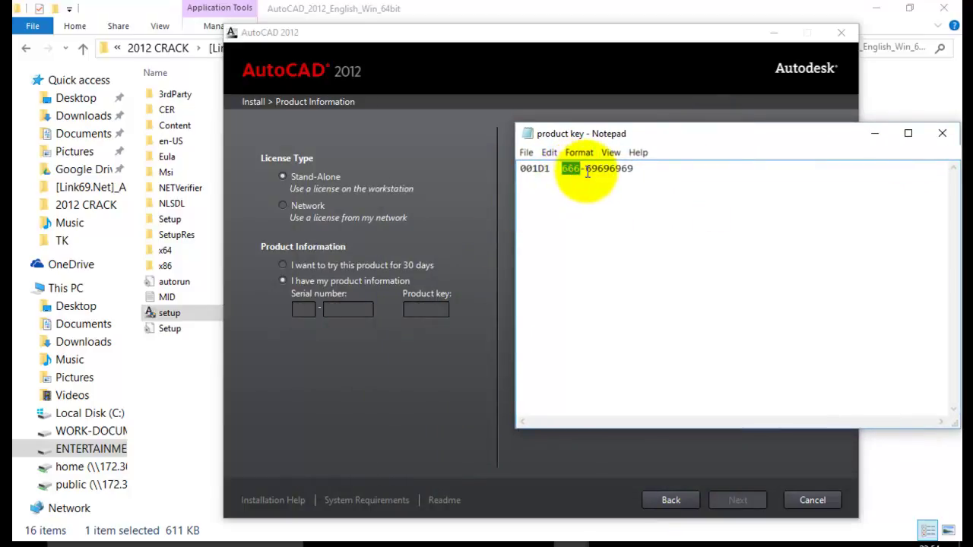
double_click(600, 168)
key(ctrl+c)
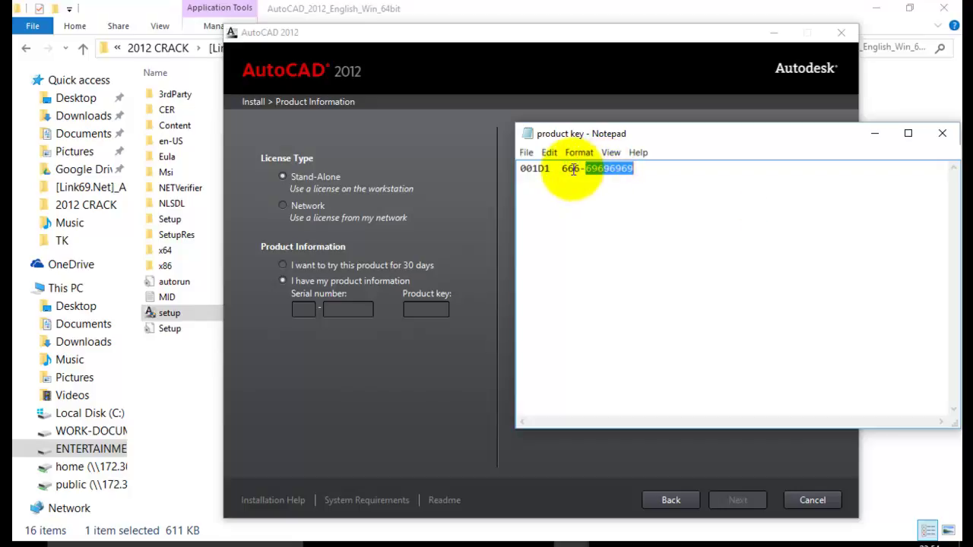
click(300, 308)
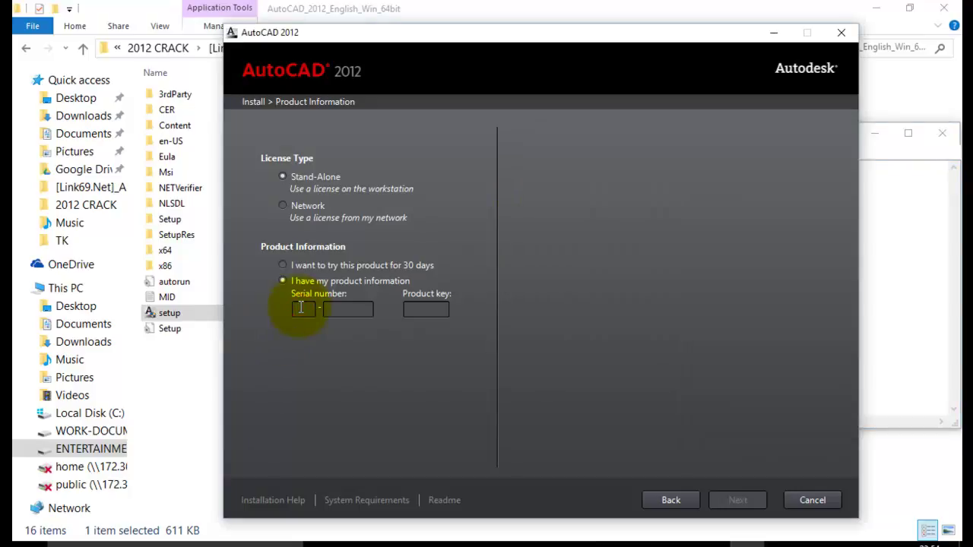
text(666)
click(352, 309)
key(ctrl+v)
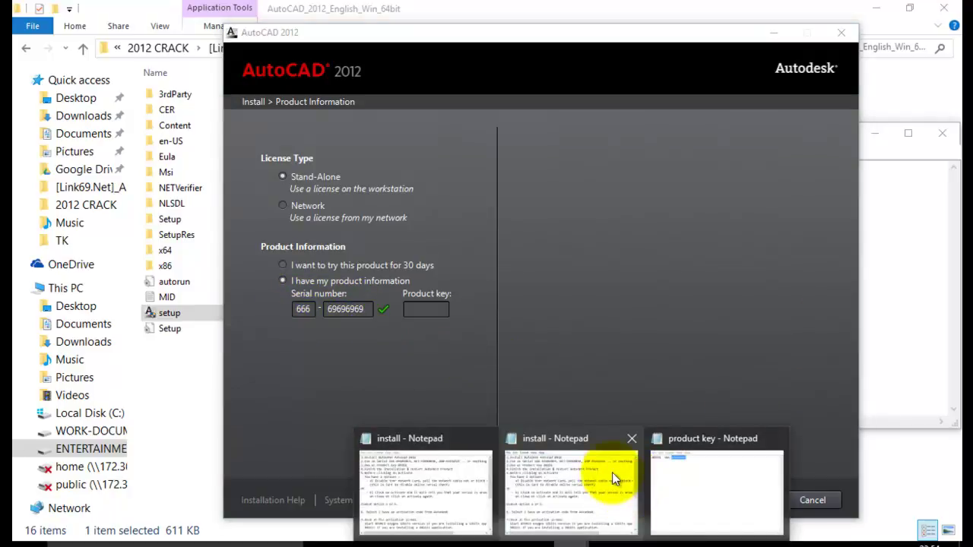
Step: Paste the product key from the notes into the Product key box and proceed
click(693, 456)
click(662, 120)
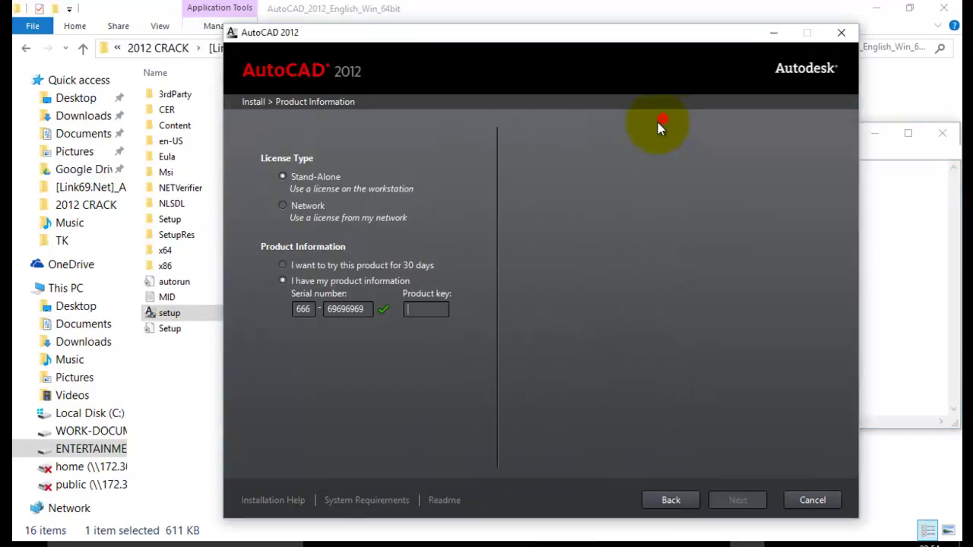
click(690, 472)
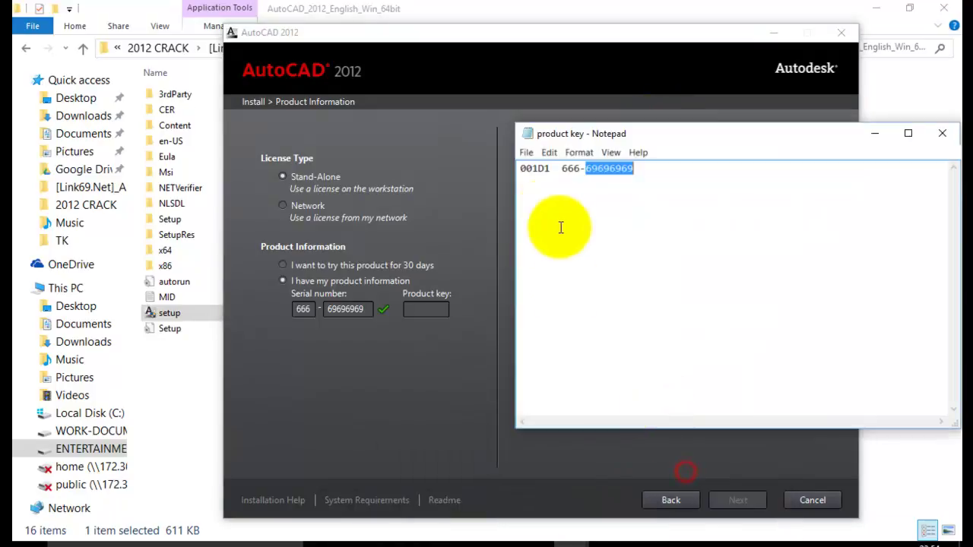
double_click(537, 169)
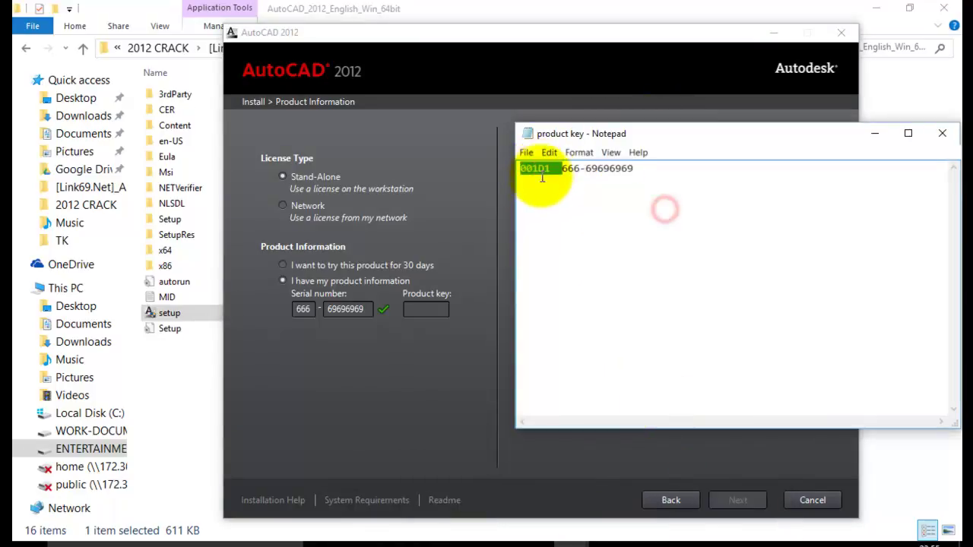
click(550, 168)
double_click(542, 169)
key(ctrl+c)
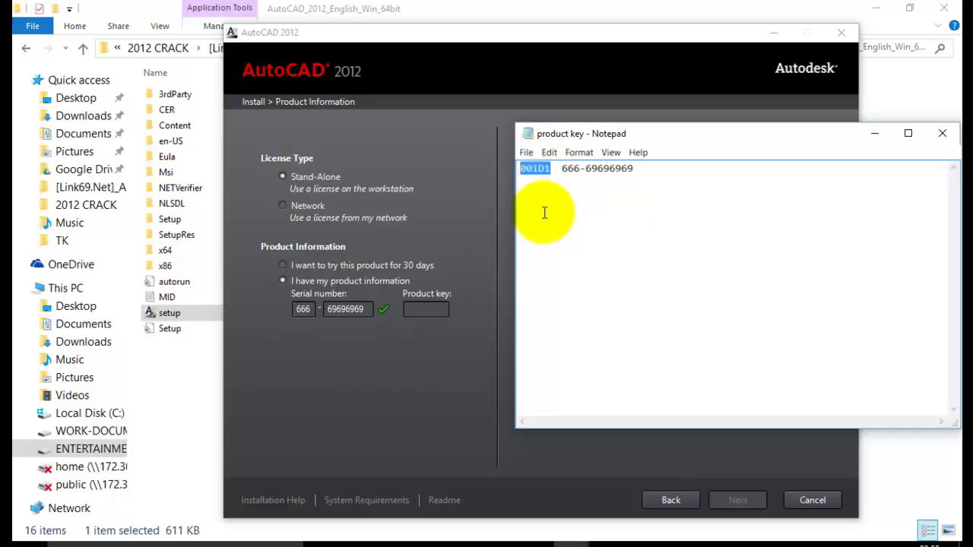
click(425, 308)
key(ctrl+v)
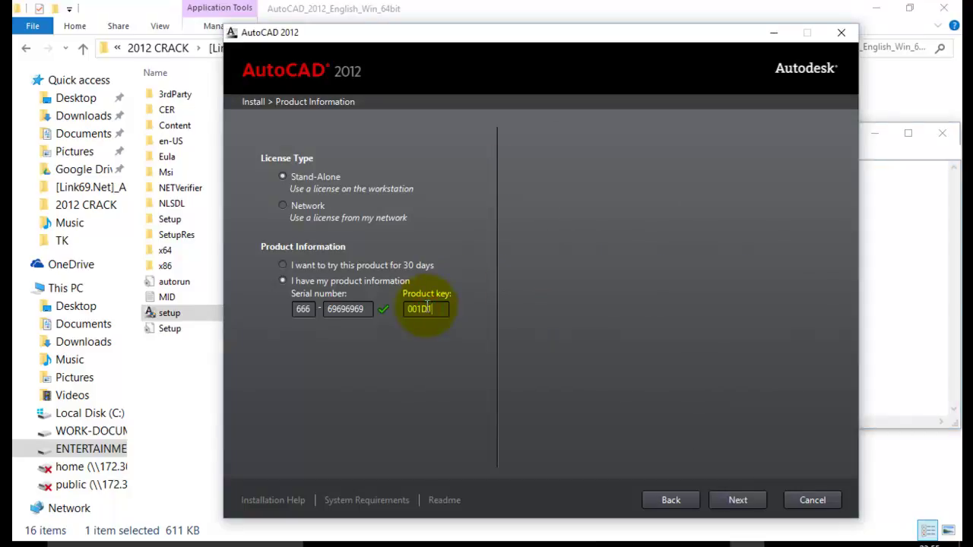
click(736, 501)
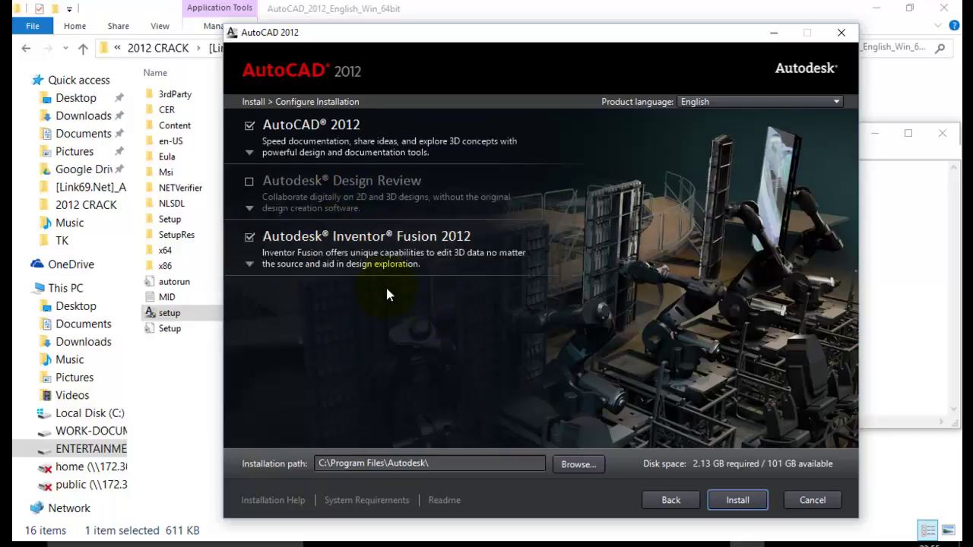
Step: Exclude Inventor Fusion 2012 and install AutoCAD 2012 alone
click(250, 236)
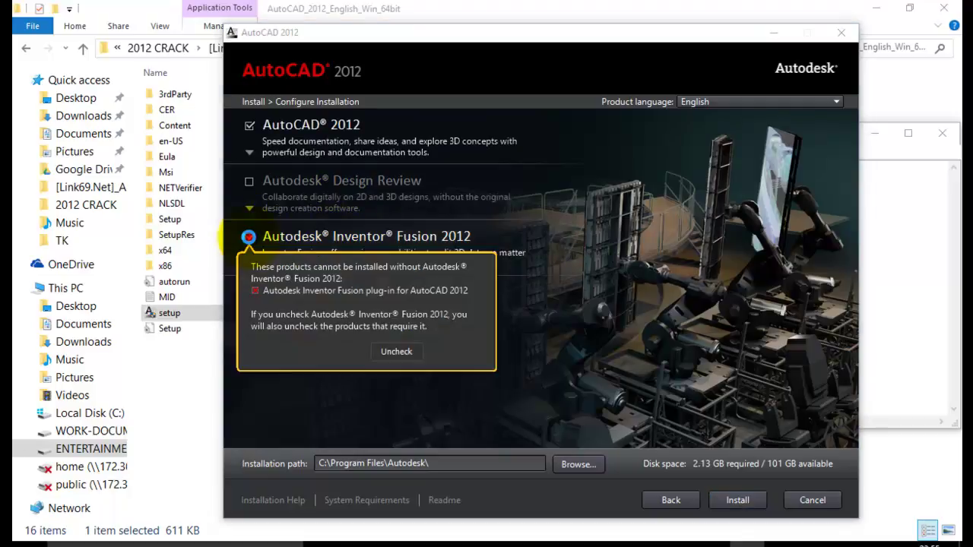
click(398, 352)
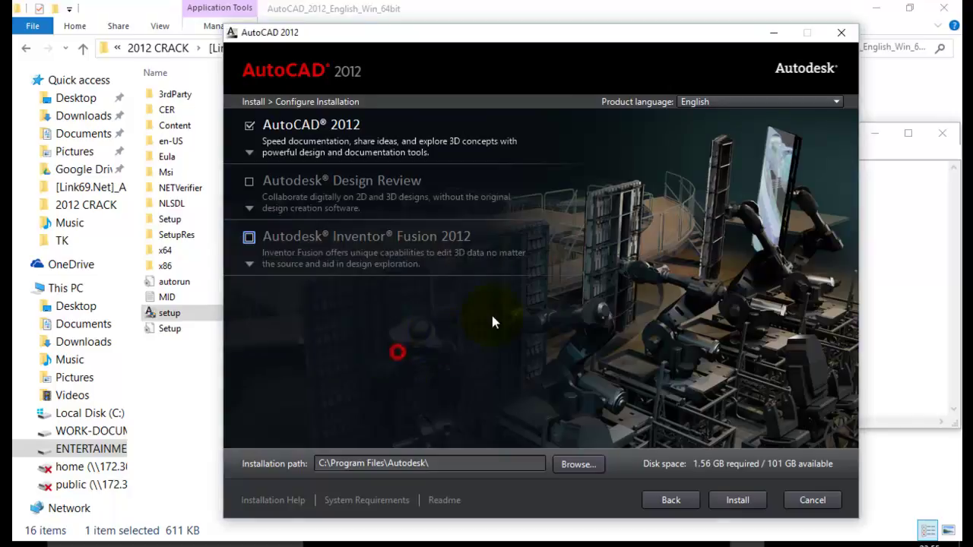
click(741, 506)
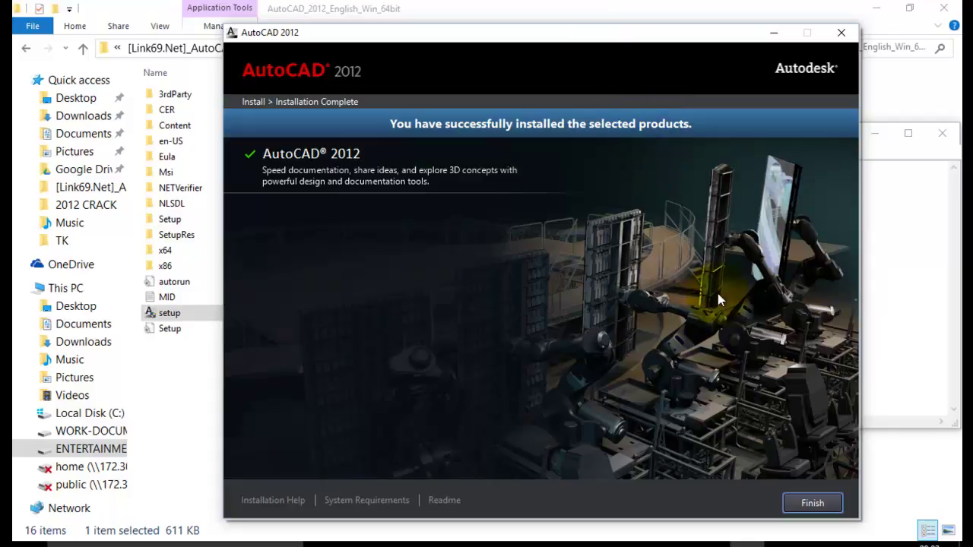
Step: Minimize Explorer and close the product key notes to reveal the desktop
drag(616, 42, 590, 35)
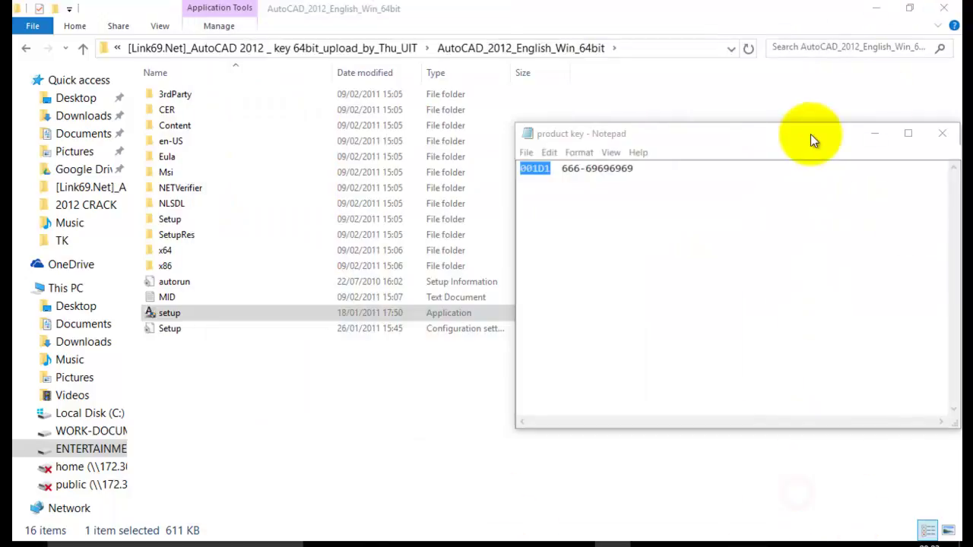
drag(810, 141, 515, 141)
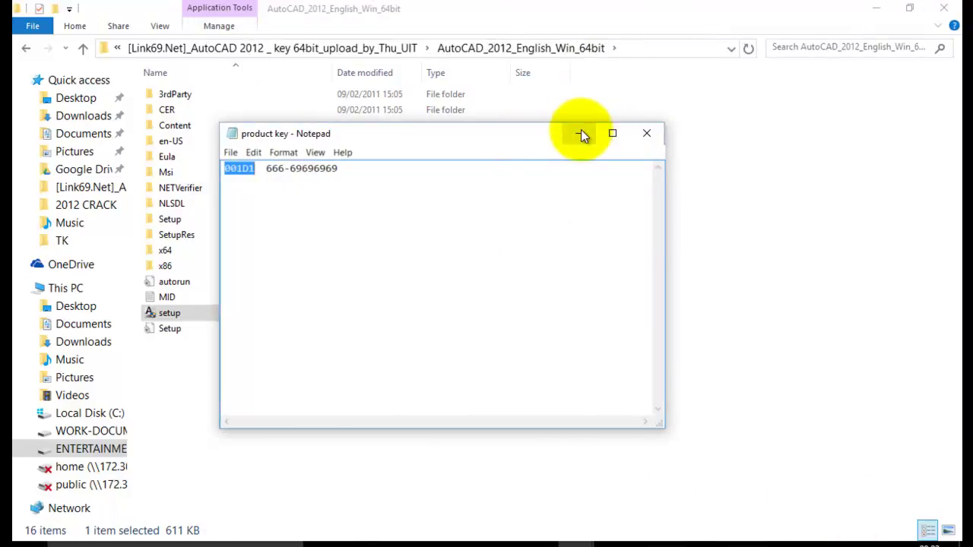
click(877, 7)
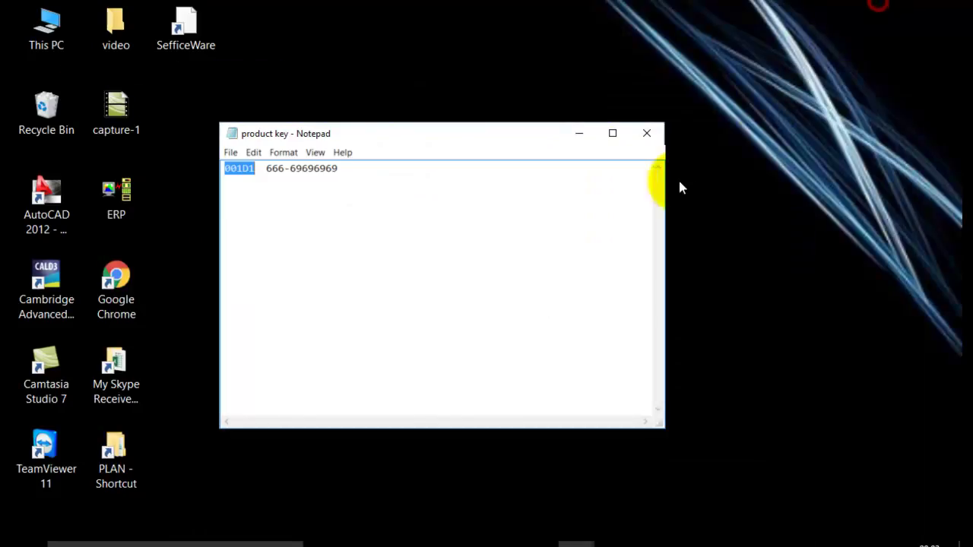
click(648, 135)
click(477, 263)
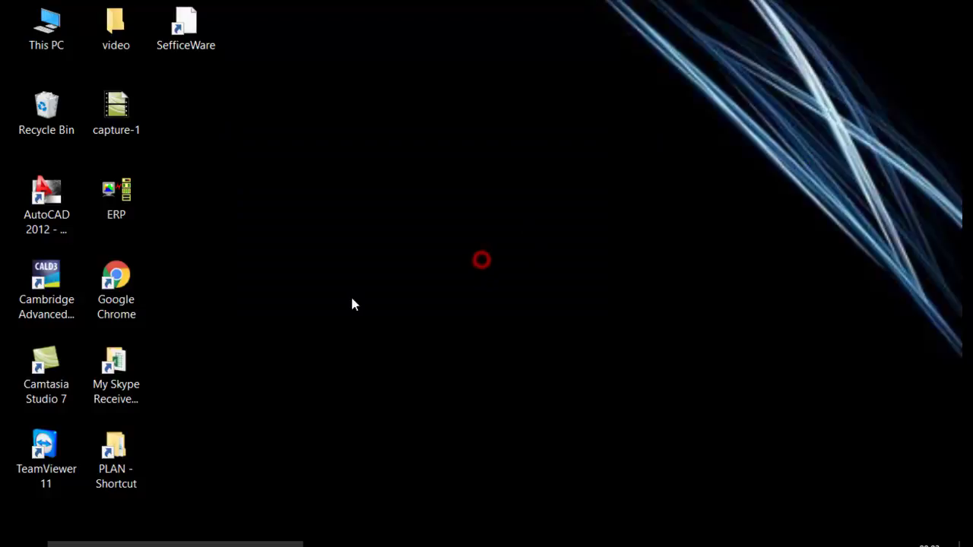
Step: Launch AutoCAD 2012 from its desktop icon, then view and hide the install notes
double_click(45, 217)
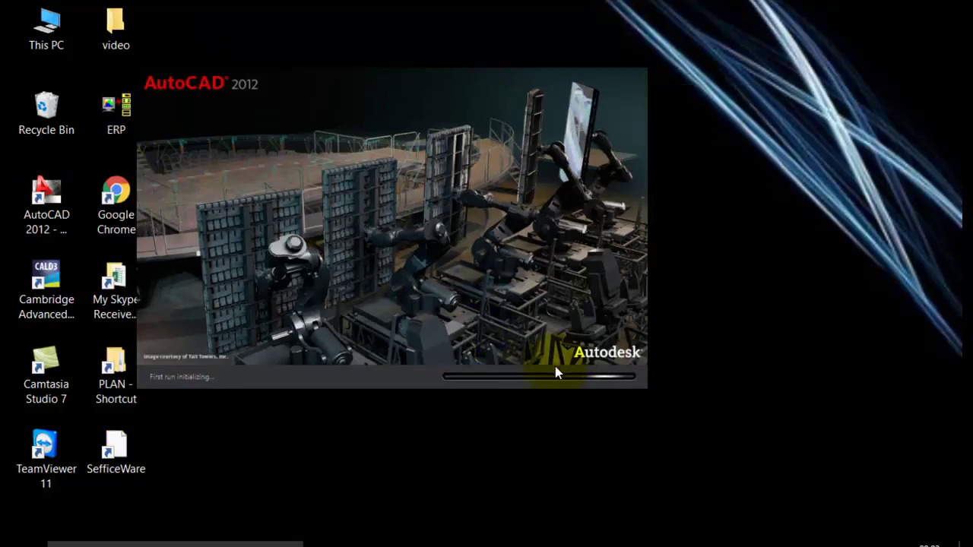
click(554, 368)
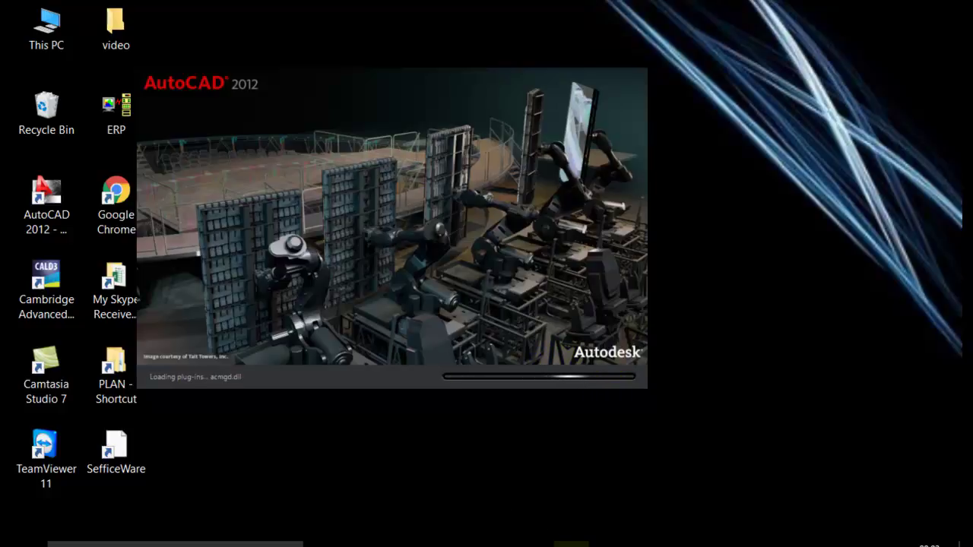
click(571, 541)
click(570, 471)
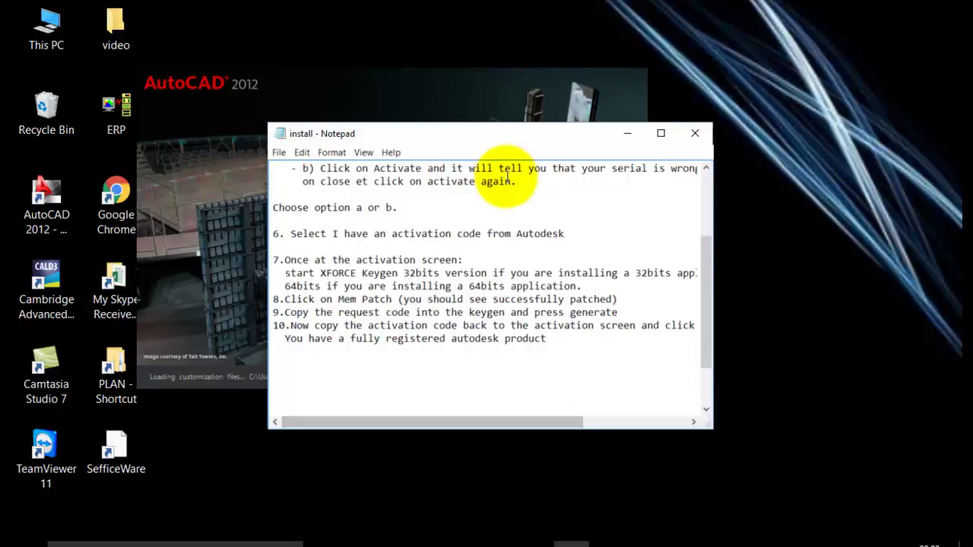
drag(498, 134, 749, 147)
scroll(760, 266, up, 1)
scroll(760, 273, up, 2)
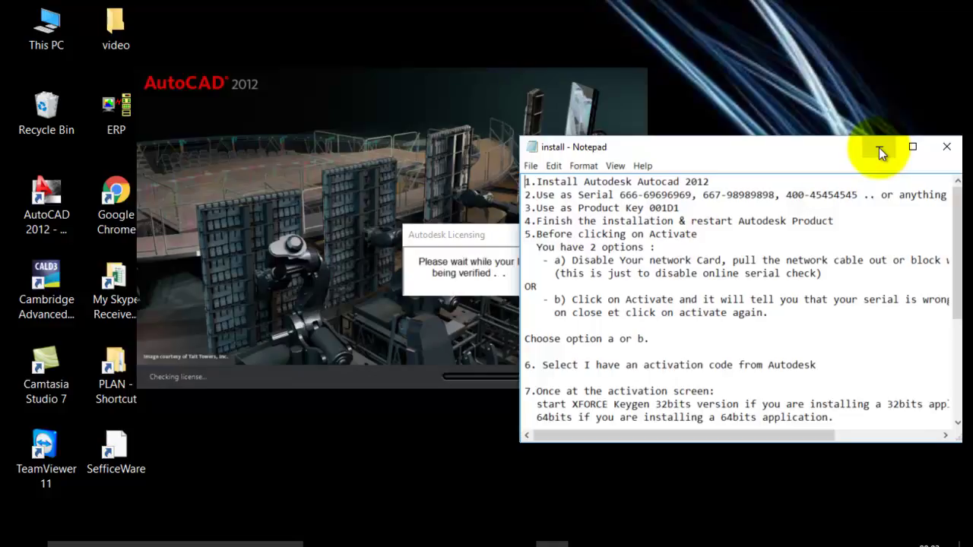
click(879, 149)
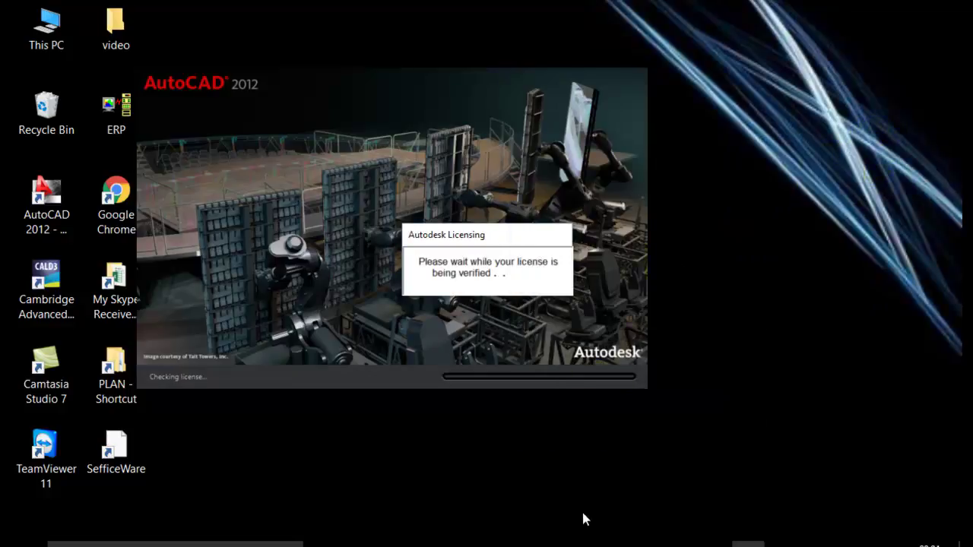
Step: Navigate Explorer back to 2012 CRACK, into SinhVienIT.Net--Crack.Autocad.2012\Crack.Autocad.2012
click(431, 504)
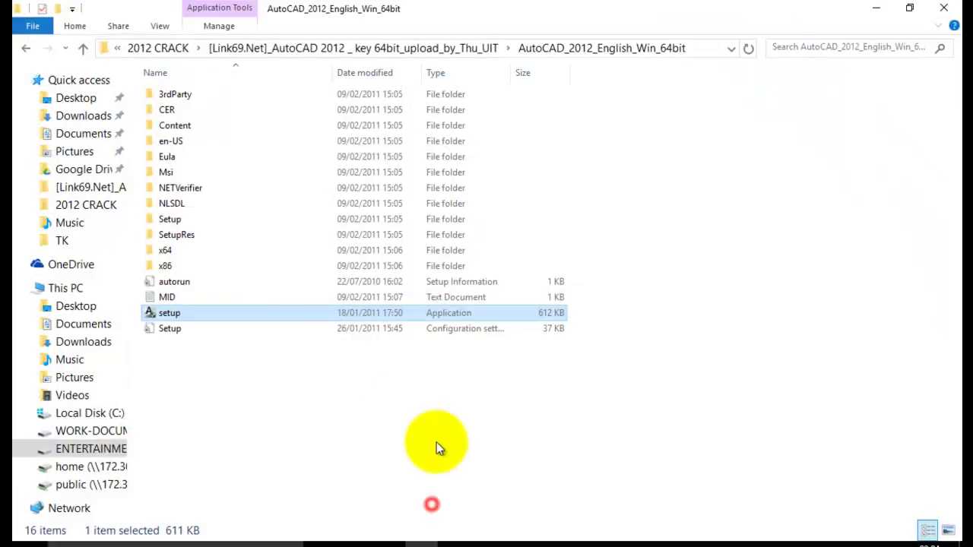
click(26, 48)
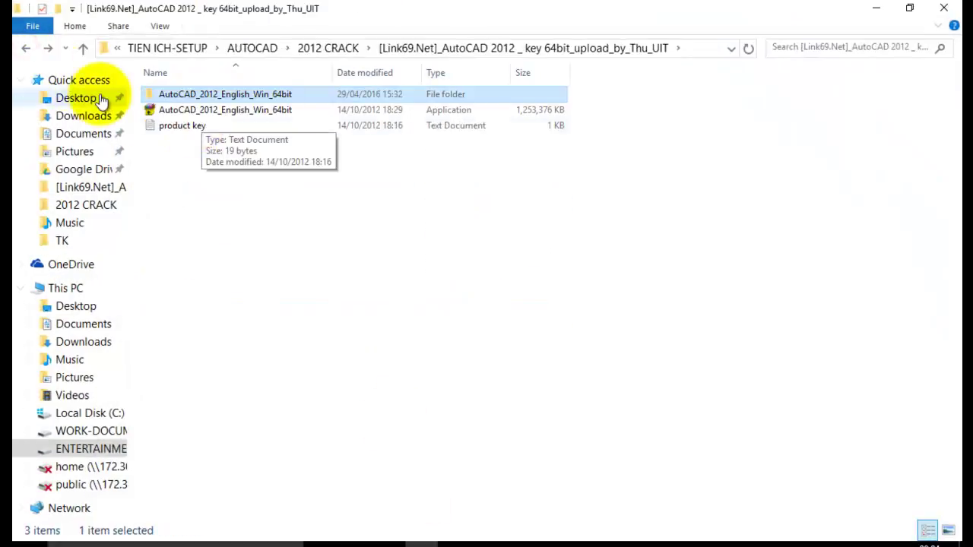
click(25, 47)
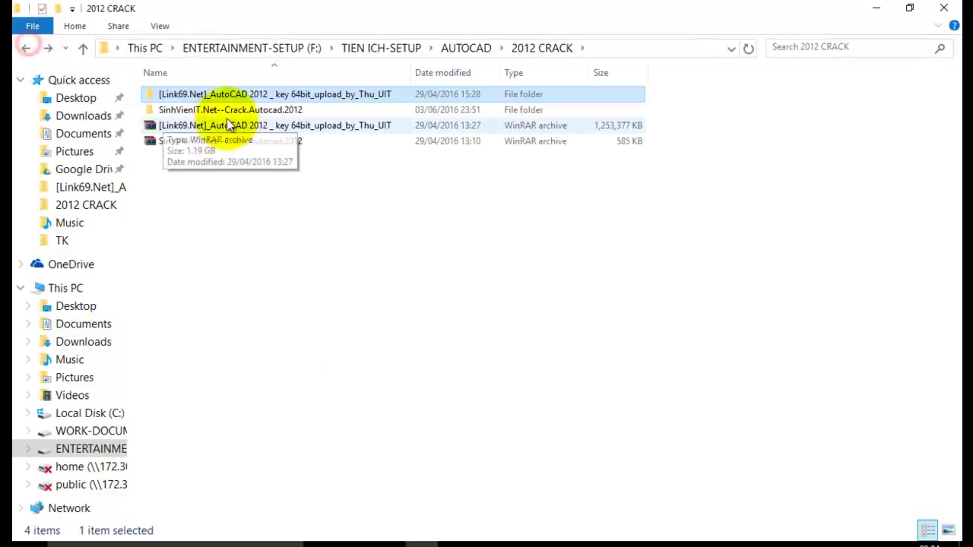
click(244, 110)
double_click(243, 114)
click(219, 97)
double_click(219, 97)
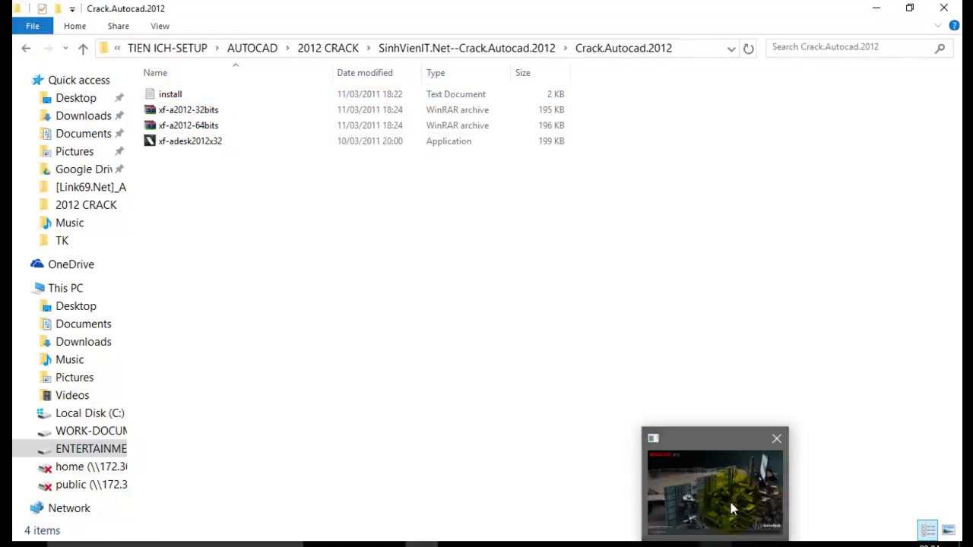
Step: Switch to AutoCAD and answer Yes to both script error prompts
click(722, 541)
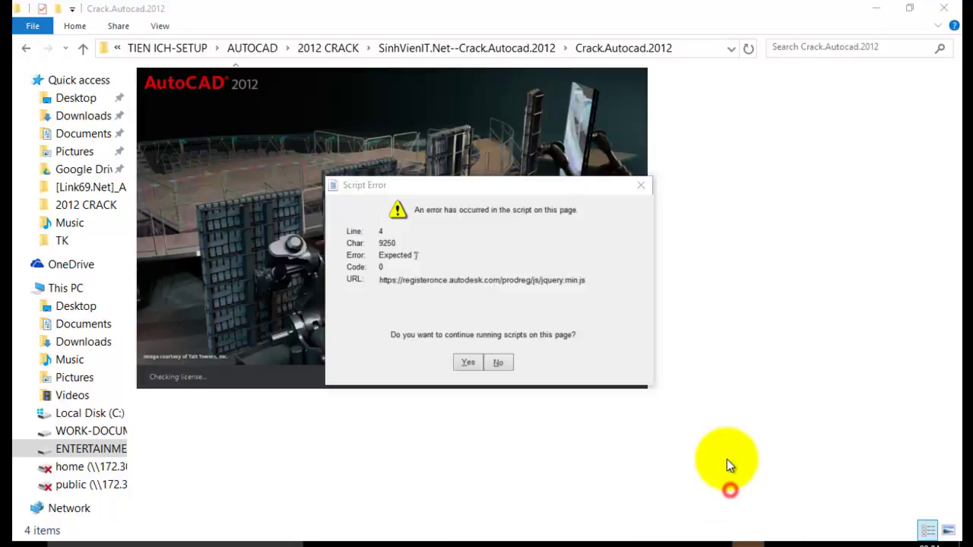
click(465, 363)
click(467, 363)
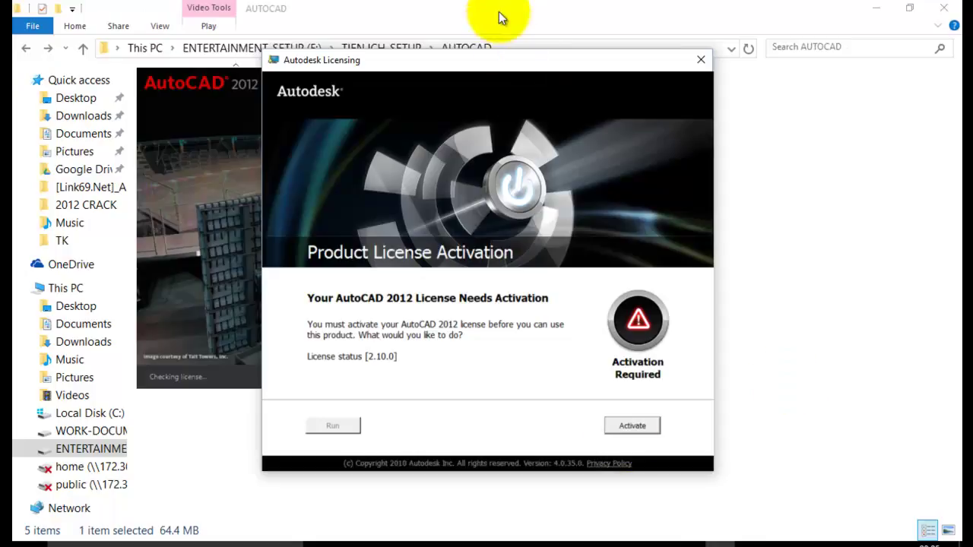
Step: Start license activation and accept the Autodesk privacy policy
drag(514, 61, 553, 62)
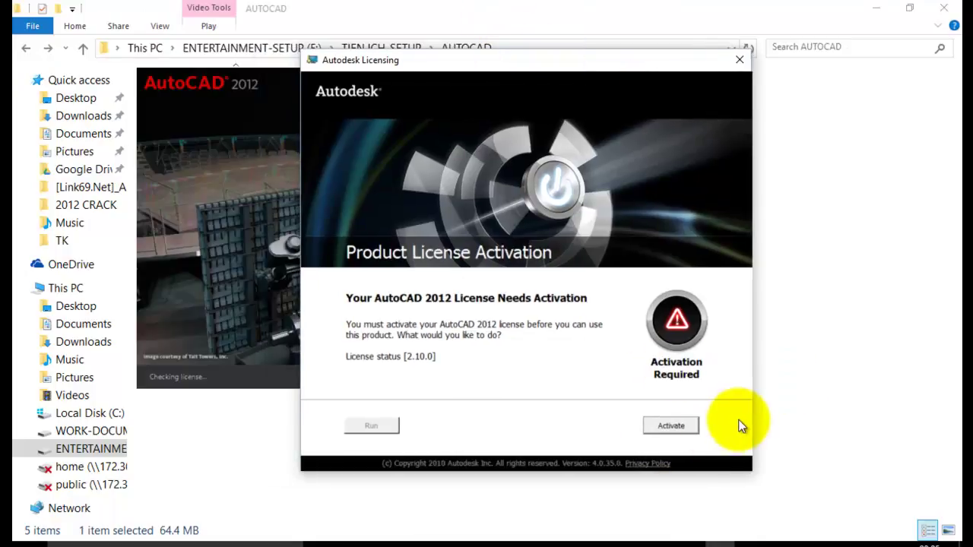
click(679, 426)
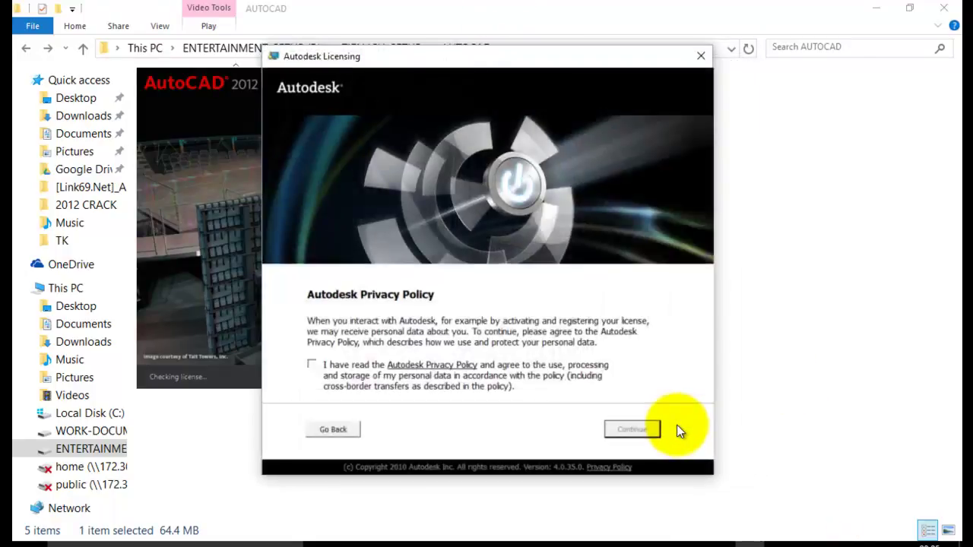
click(311, 365)
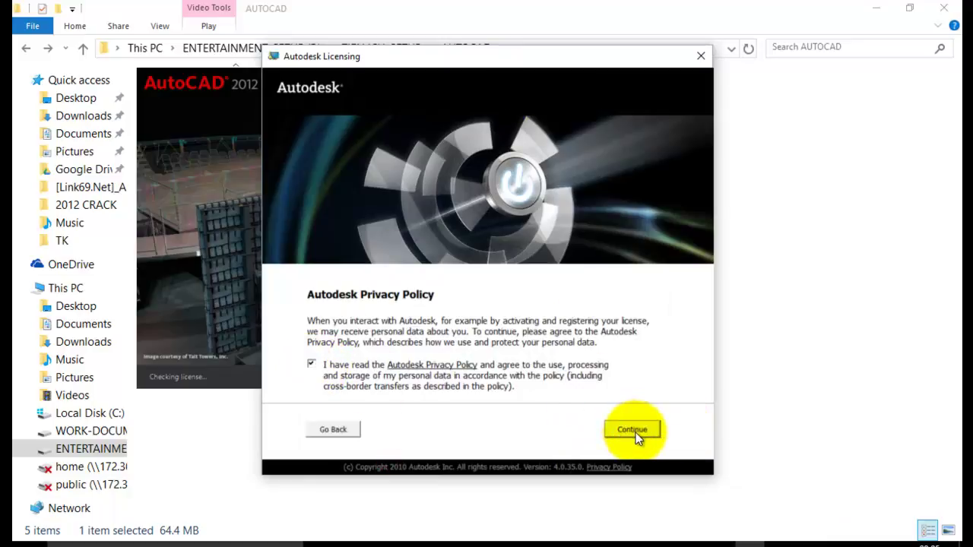
click(636, 432)
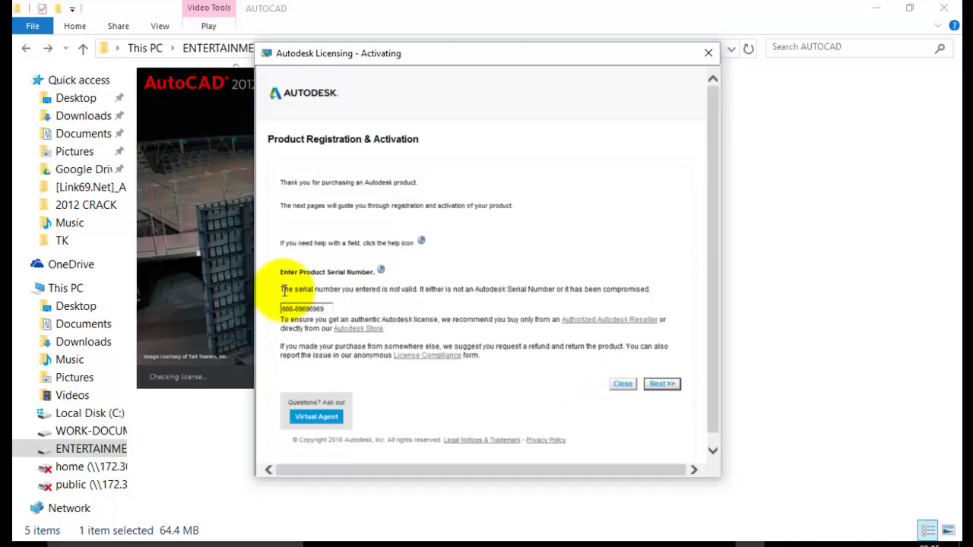
Step: Cancel registration after the invalid serial number message and confirm
drag(281, 289, 413, 283)
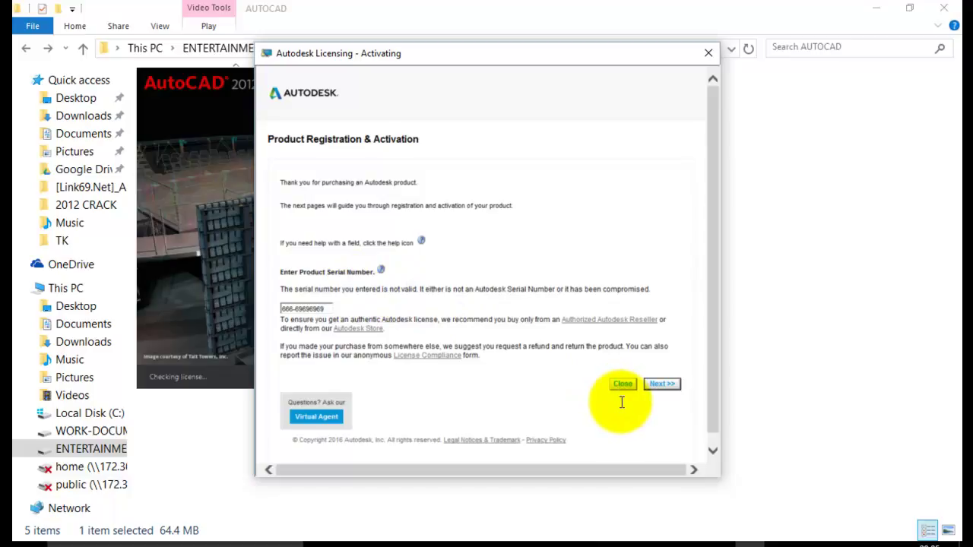
click(621, 385)
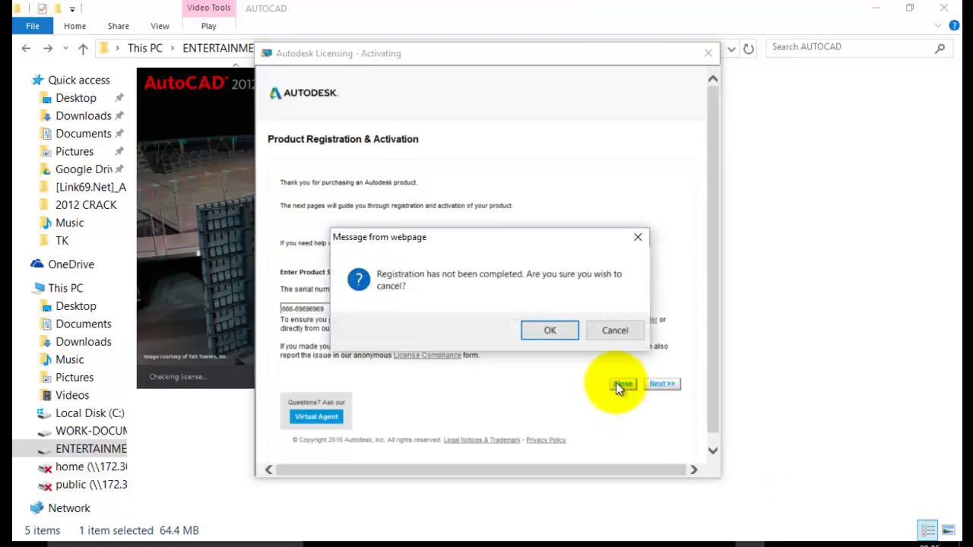
click(549, 330)
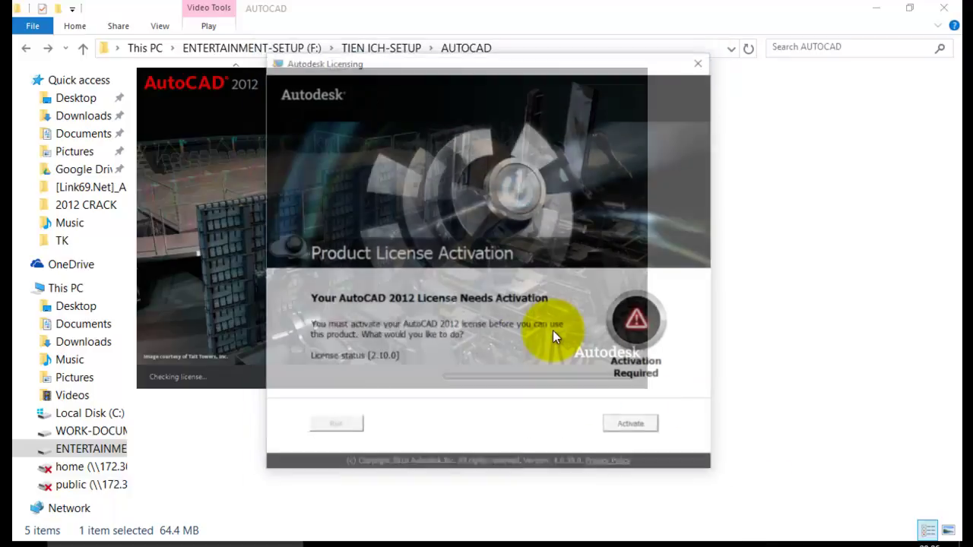
Step: Restart activation, accept the privacy policy again, and select the full request code
drag(584, 60, 614, 50)
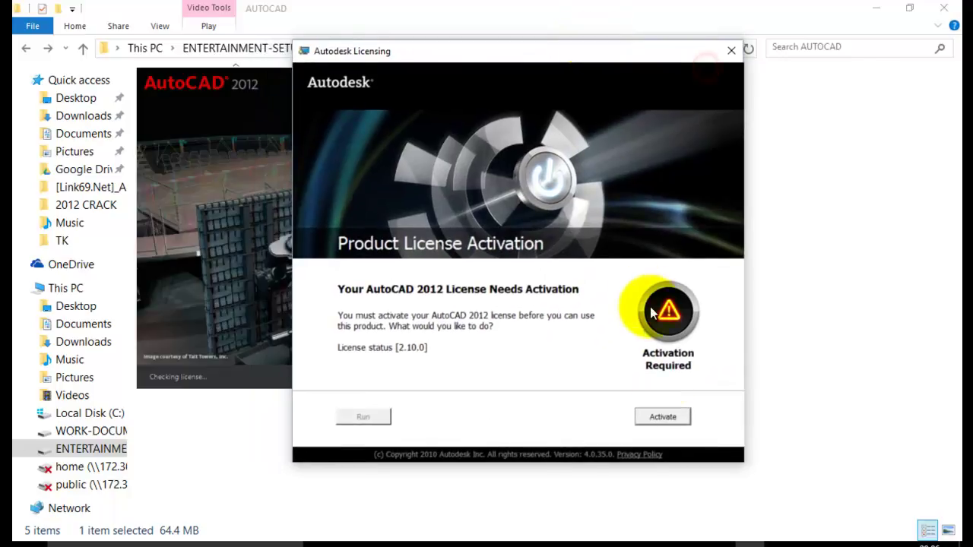
click(663, 418)
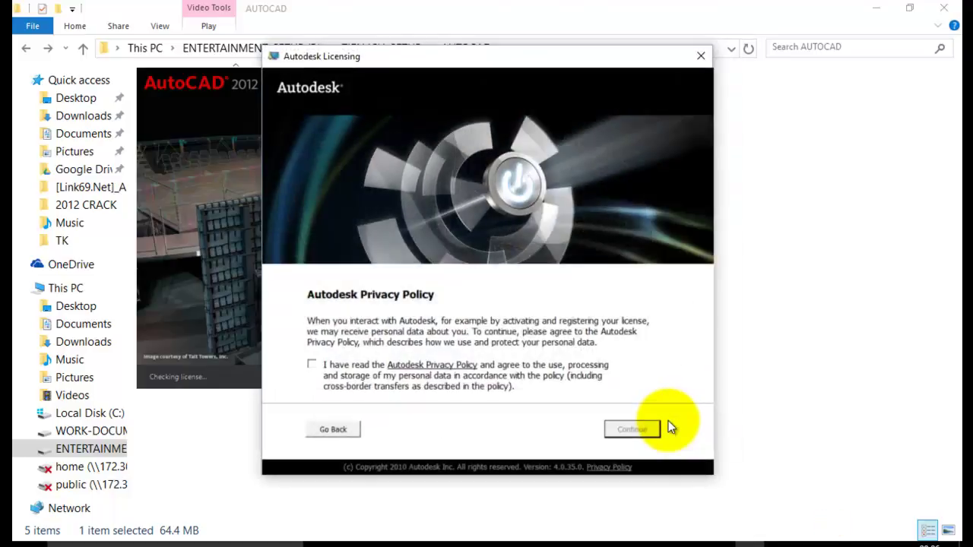
click(311, 366)
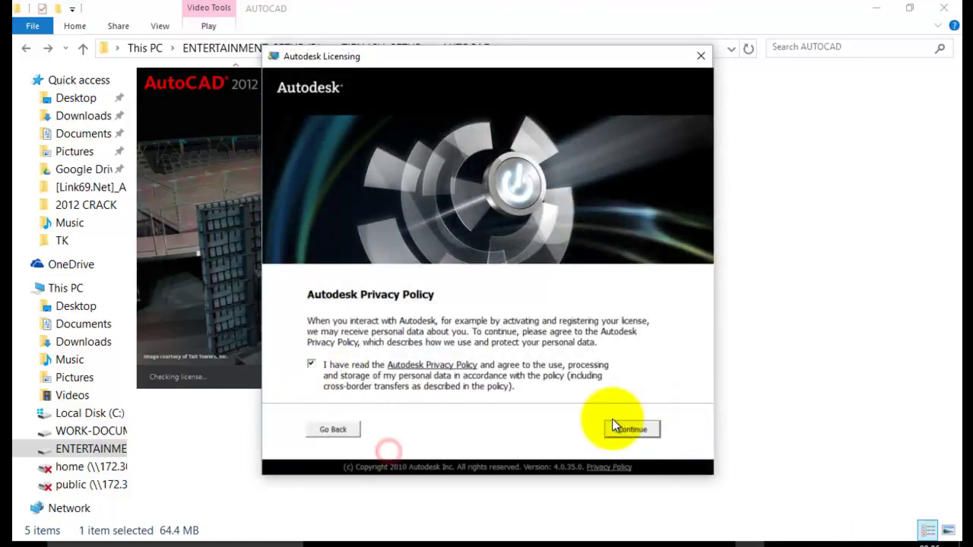
click(630, 430)
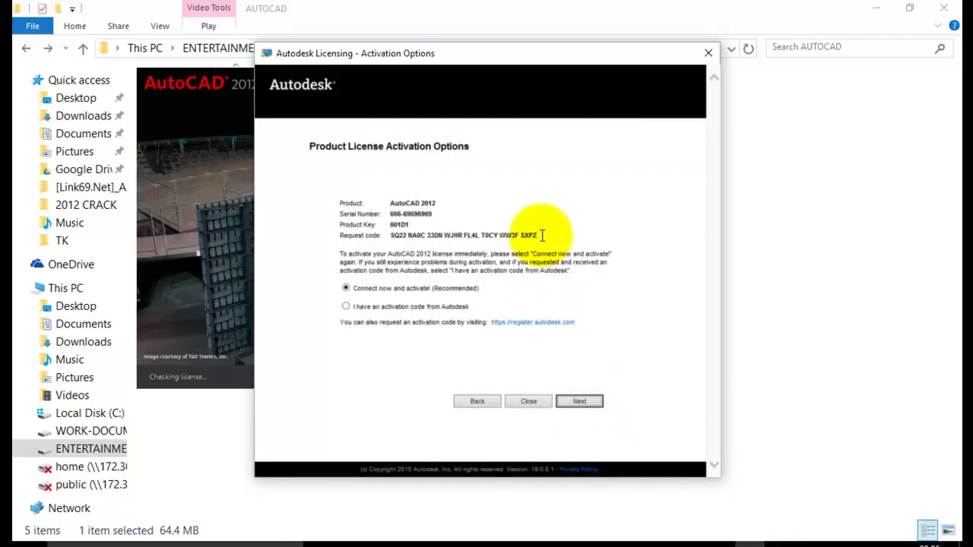
drag(540, 235, 396, 235)
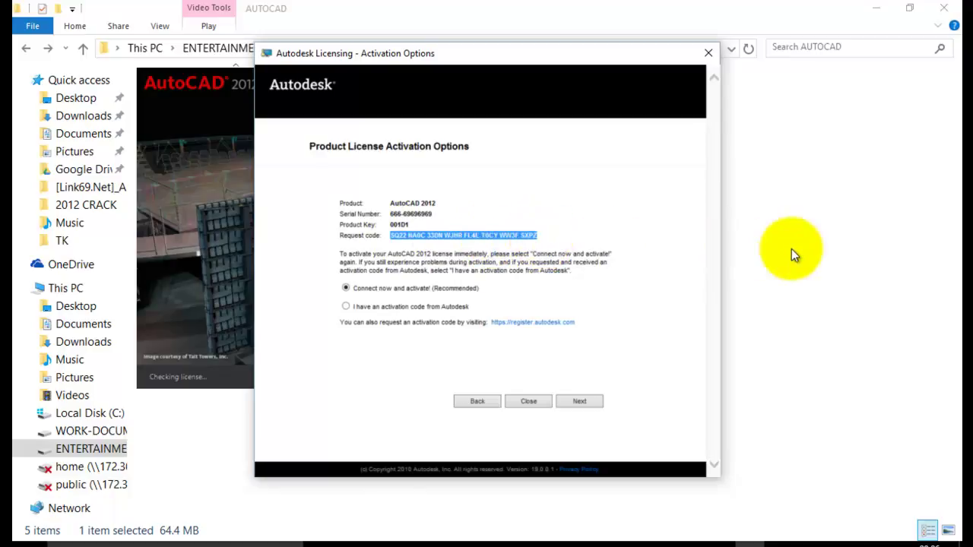
click(829, 216)
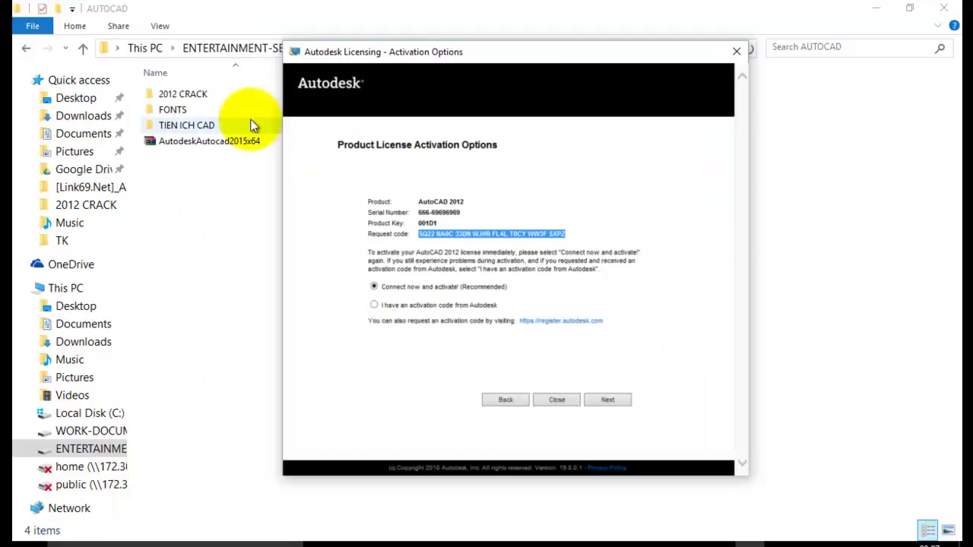
Step: Browse into 2012 CRACK > SinhVienIT.Net--Crack.Autocad.2012 > Crack.Autocad.2012 to the xf-a2012-64bits archive
double_click(201, 97)
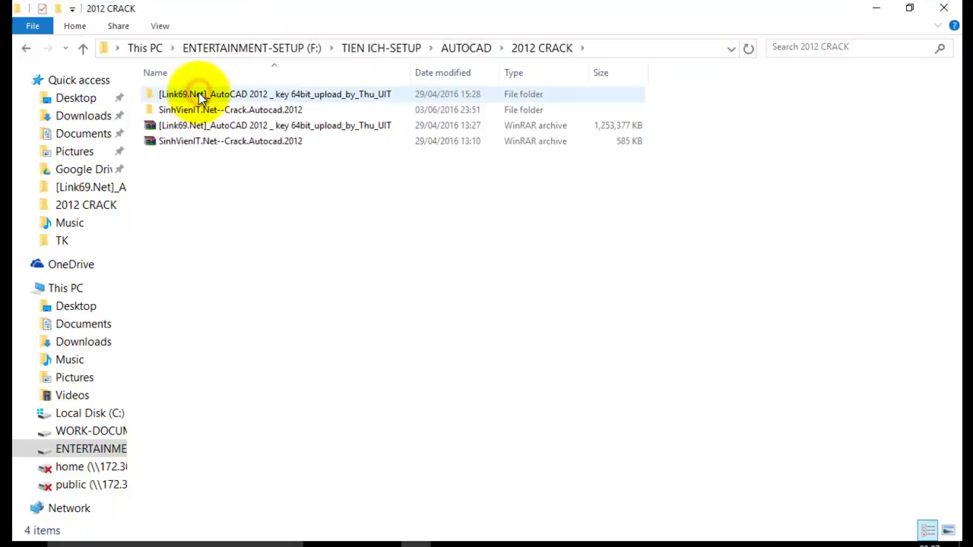
double_click(273, 107)
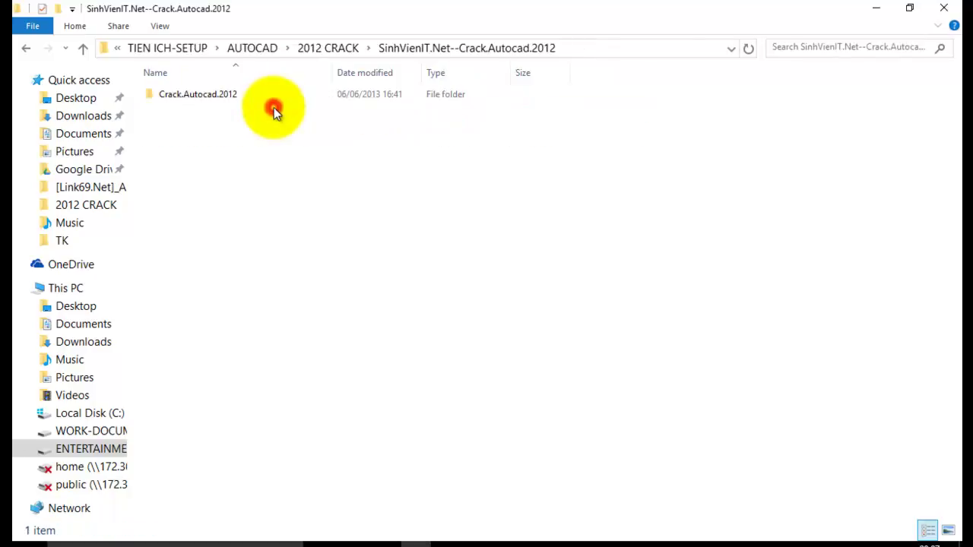
double_click(226, 97)
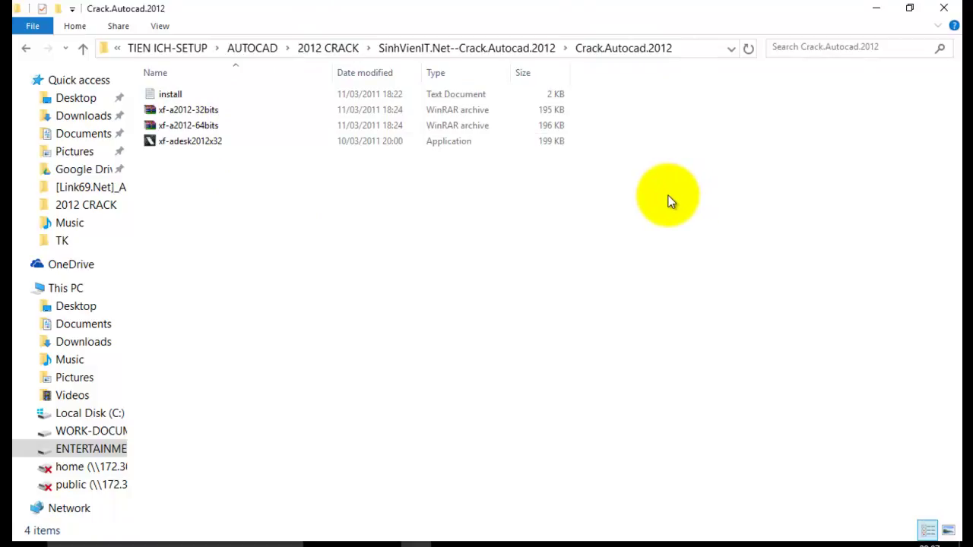
click(205, 125)
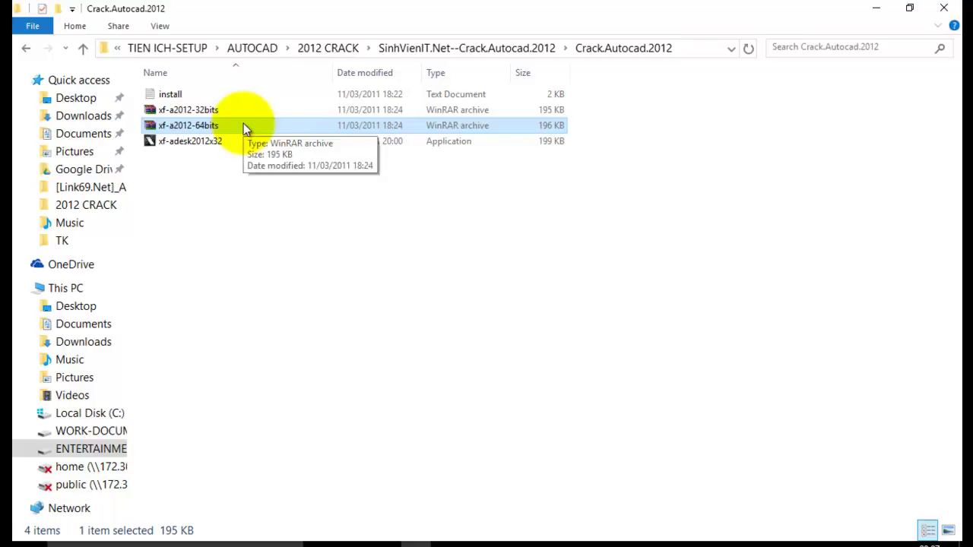
right_click(233, 123)
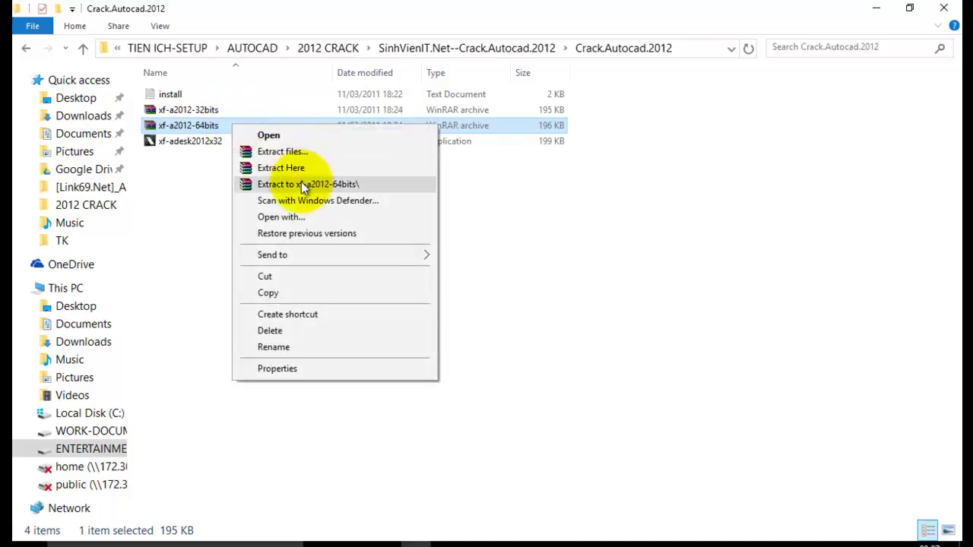
click(213, 177)
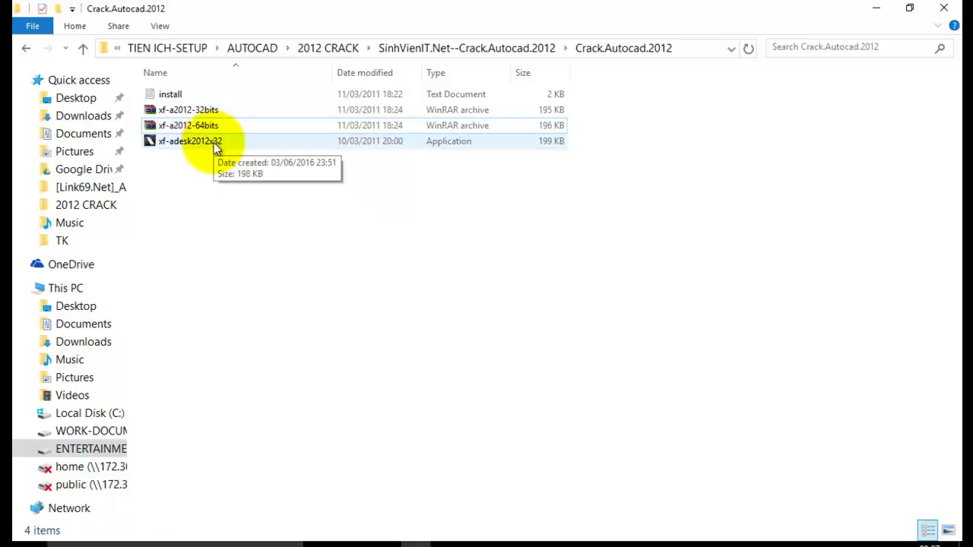
Step: Extract xf-a2012-64bits to its own folder and open it to the xf-adesk2012x64 application
click(216, 126)
right_click(215, 125)
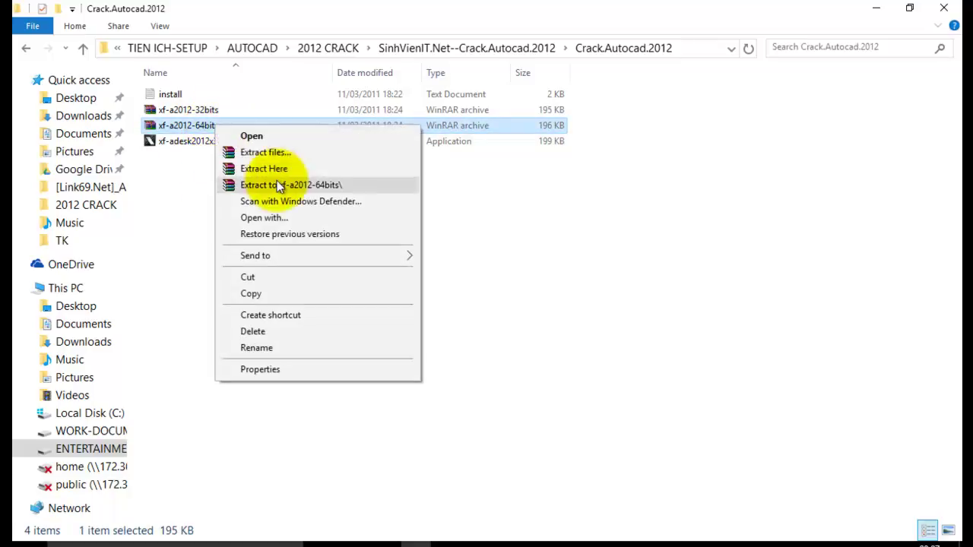
click(278, 184)
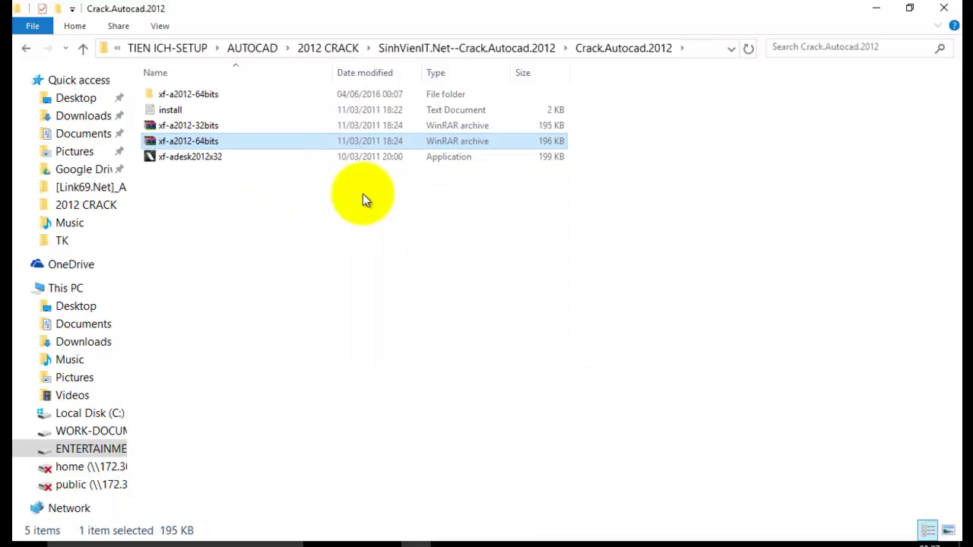
double_click(206, 94)
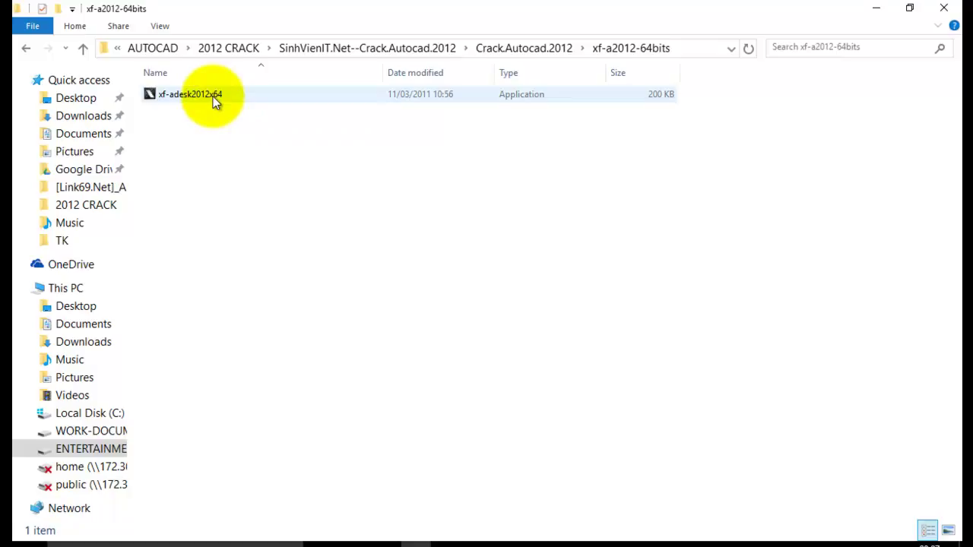
click(214, 96)
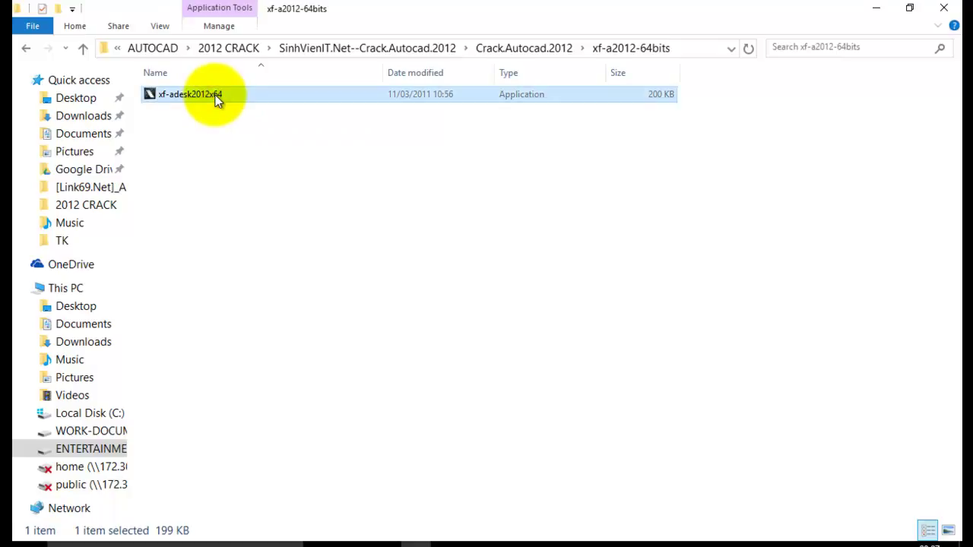
Step: Run xf-adesk2012x64 as administrator and paste AutoCAD's request code into the keygen's Request field
right_click(216, 97)
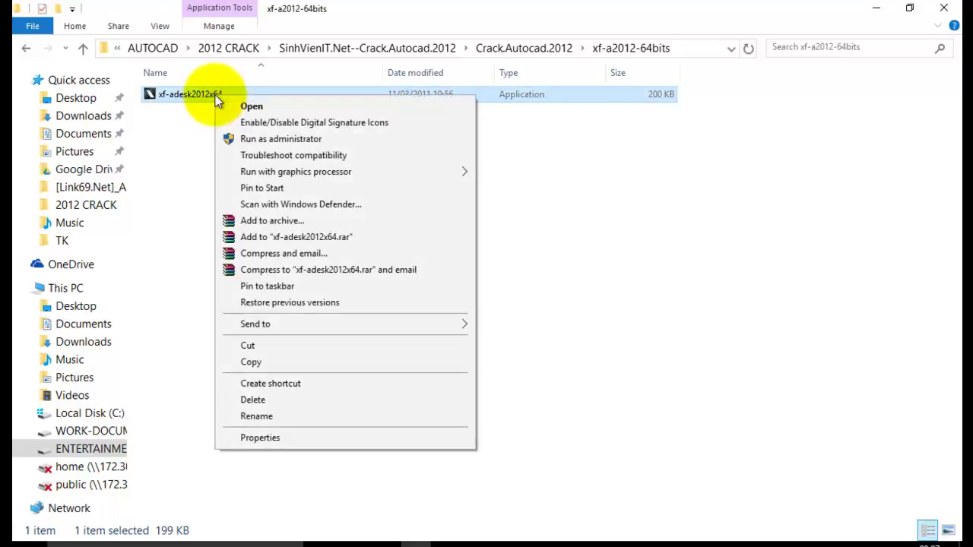
click(270, 138)
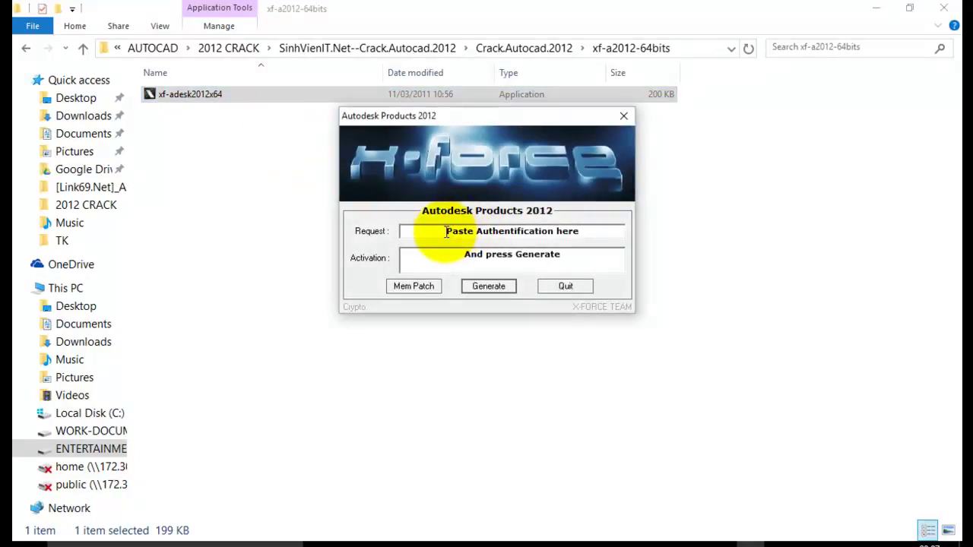
drag(445, 232, 614, 233)
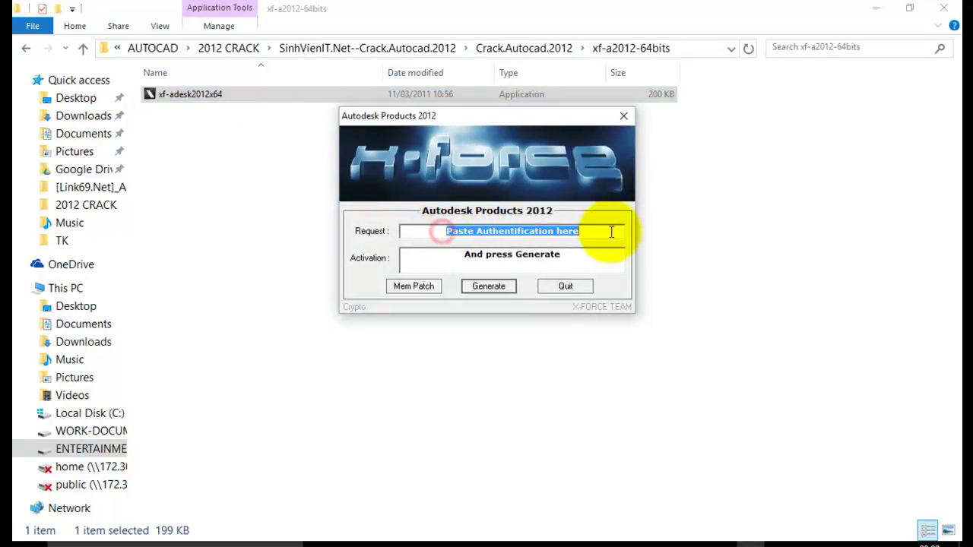
click(839, 540)
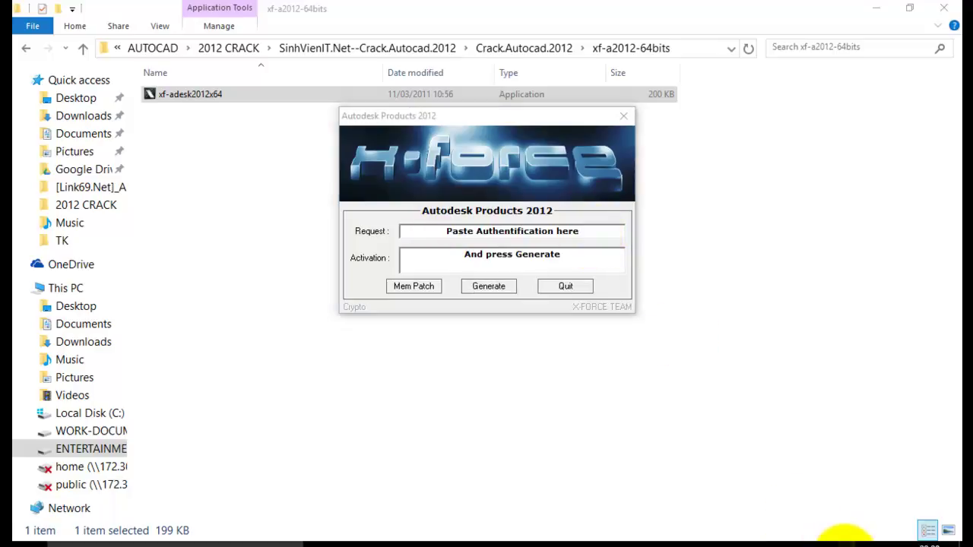
drag(769, 525, 759, 523)
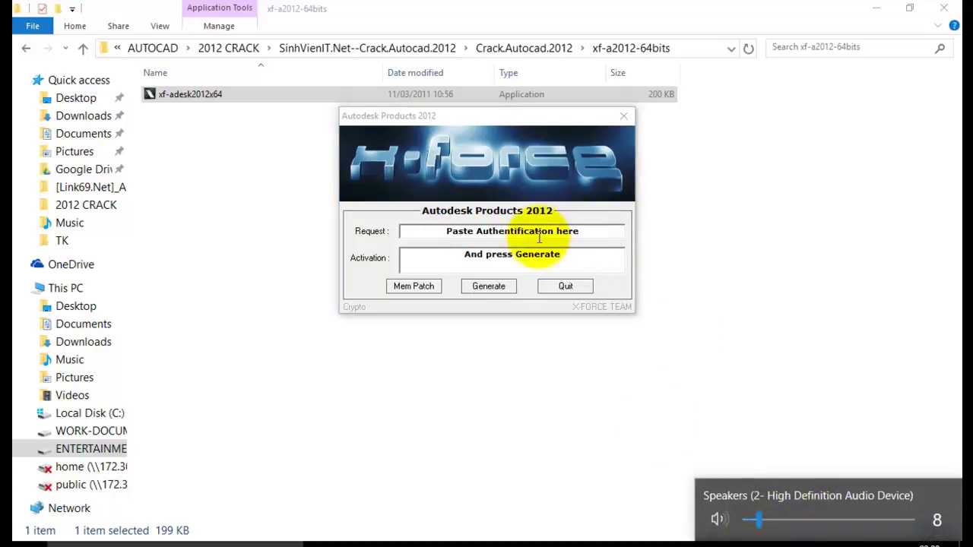
drag(586, 230, 395, 231)
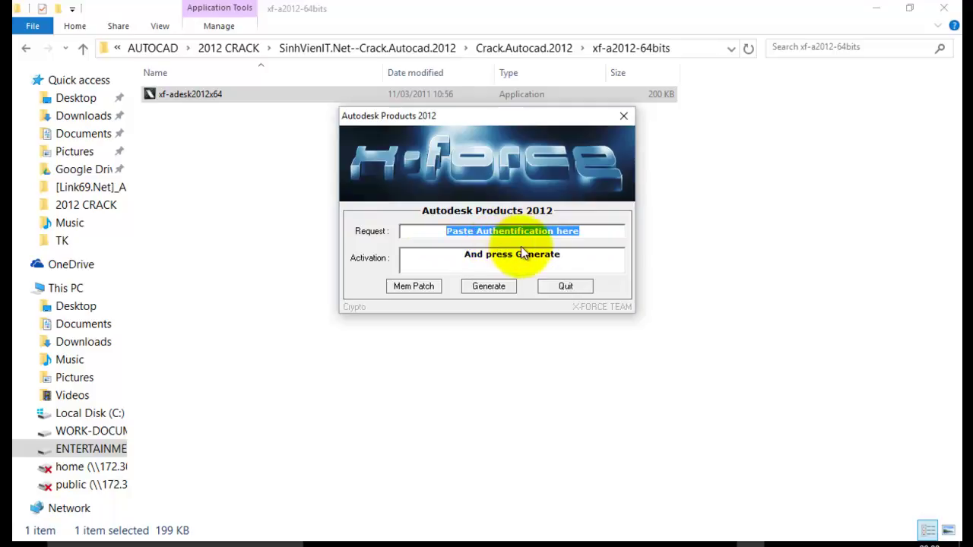
key(ctrl+v)
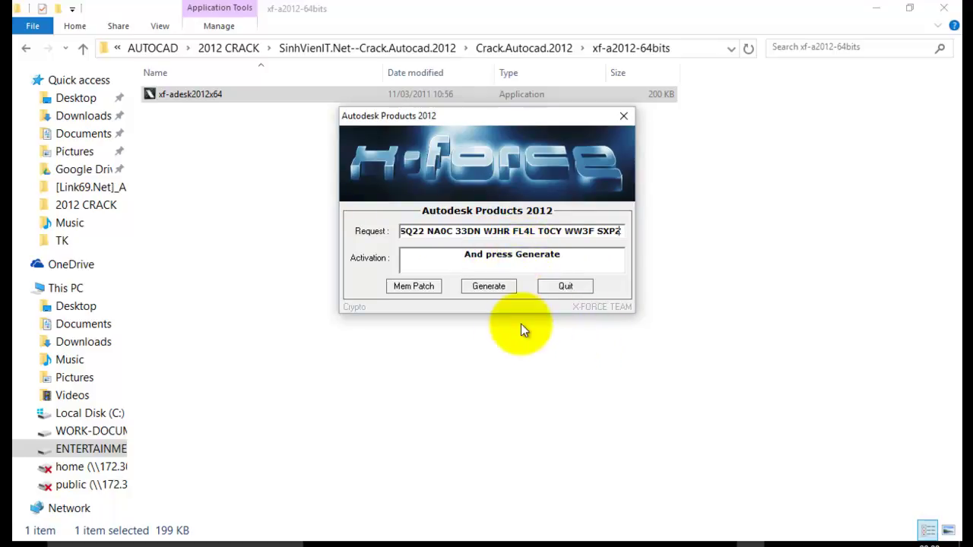
click(411, 289)
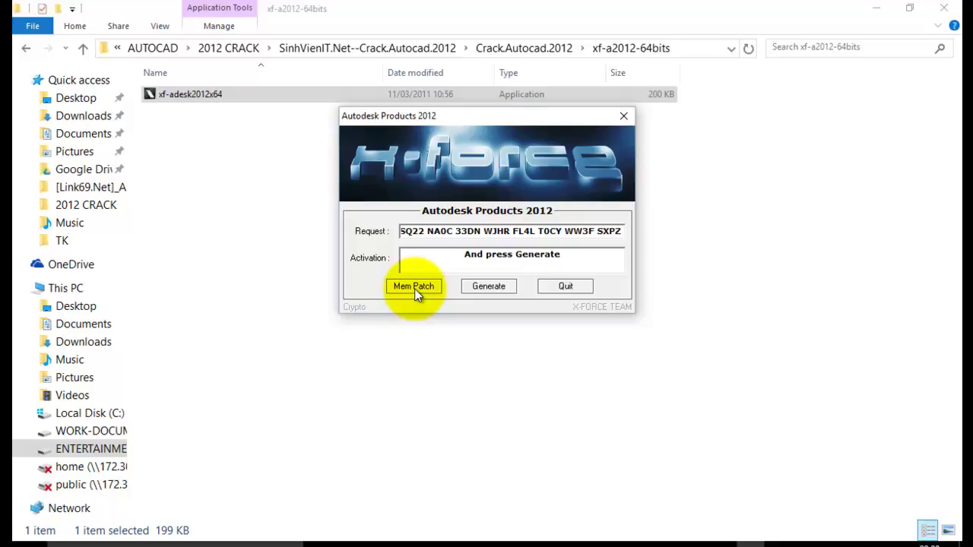
Step: Apply Mem Patch and dismiss the 'Successfully patched' message
click(415, 289)
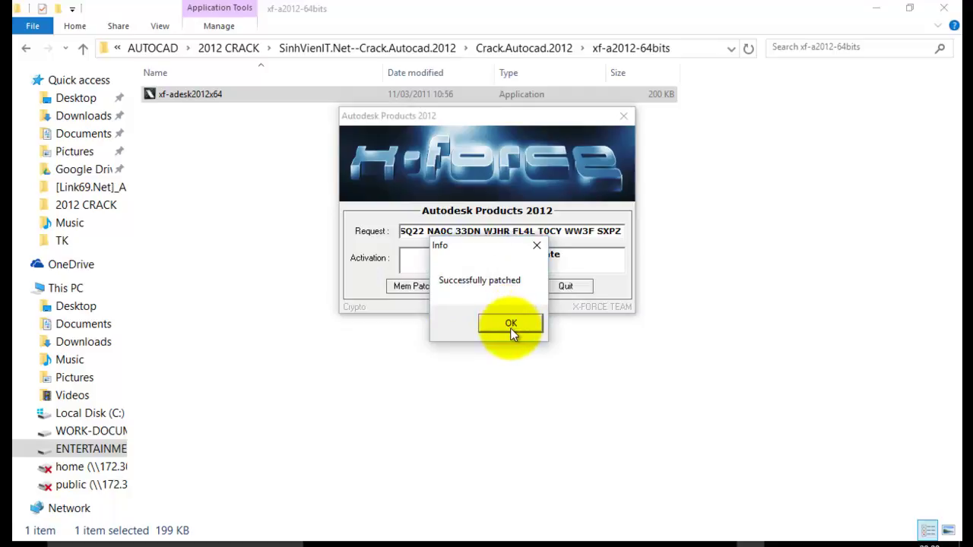
drag(492, 248, 484, 203)
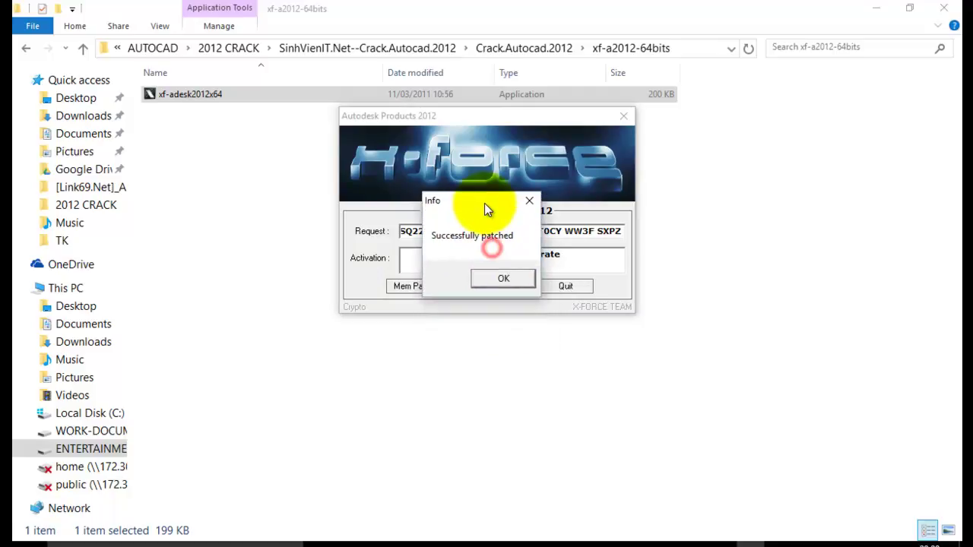
click(501, 278)
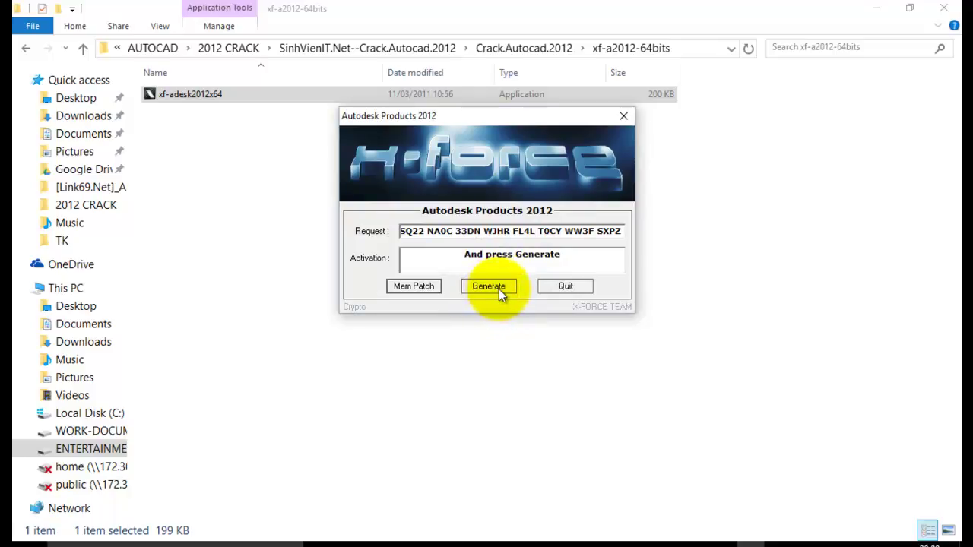
Step: Generate the activation code and select the whole code in the Activation field
click(499, 289)
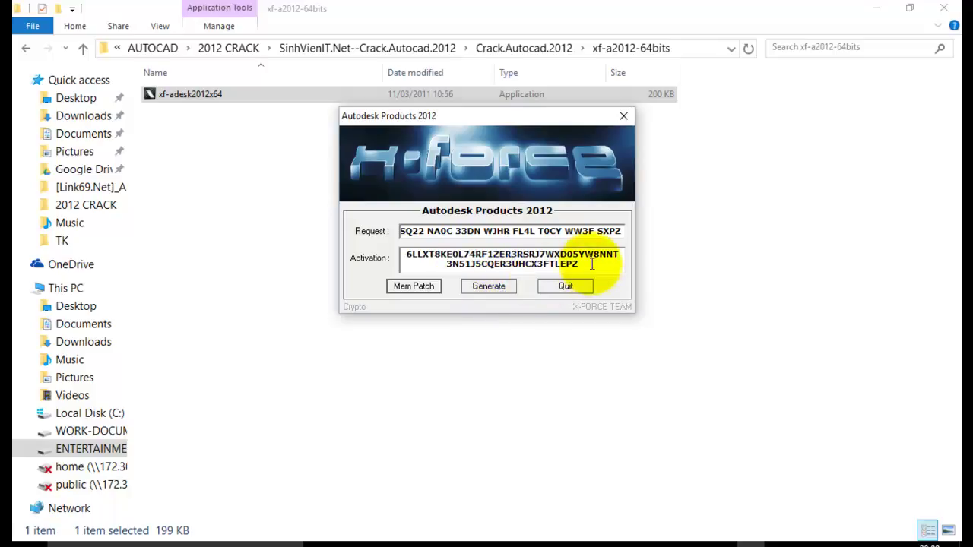
drag(590, 265, 396, 255)
drag(579, 265, 399, 258)
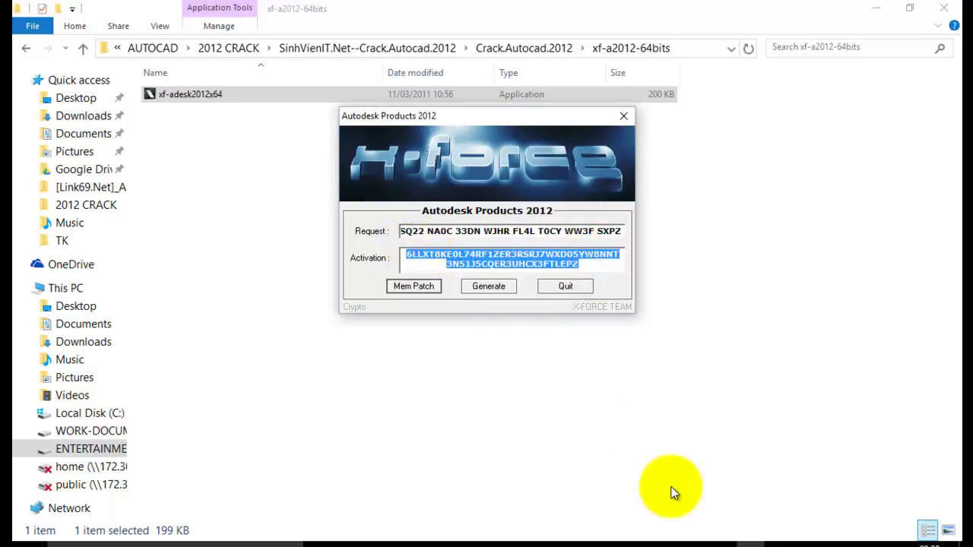
Step: Choose 'I have an activation code from Autodesk', paste the generated code, and submit it
click(673, 542)
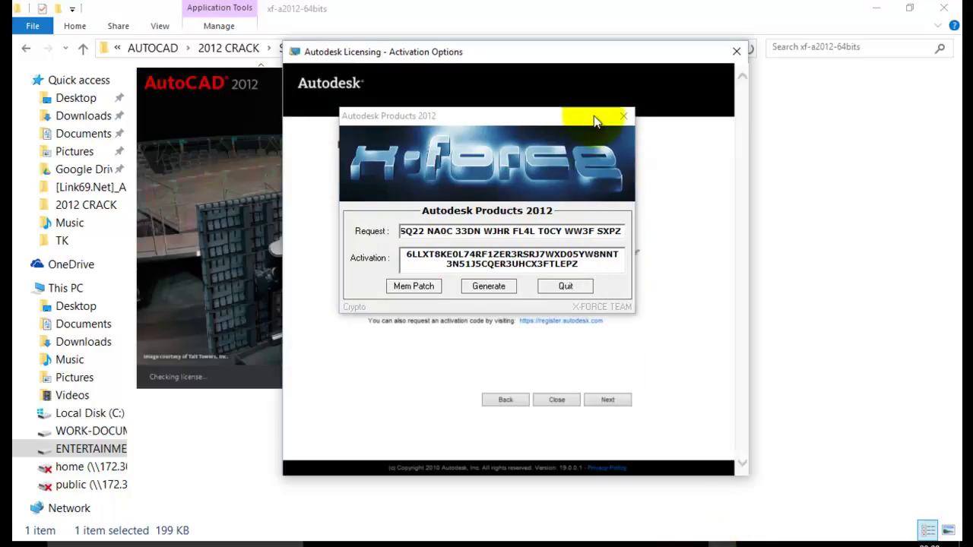
drag(571, 117, 243, 162)
drag(541, 53, 583, 43)
drag(461, 223, 608, 223)
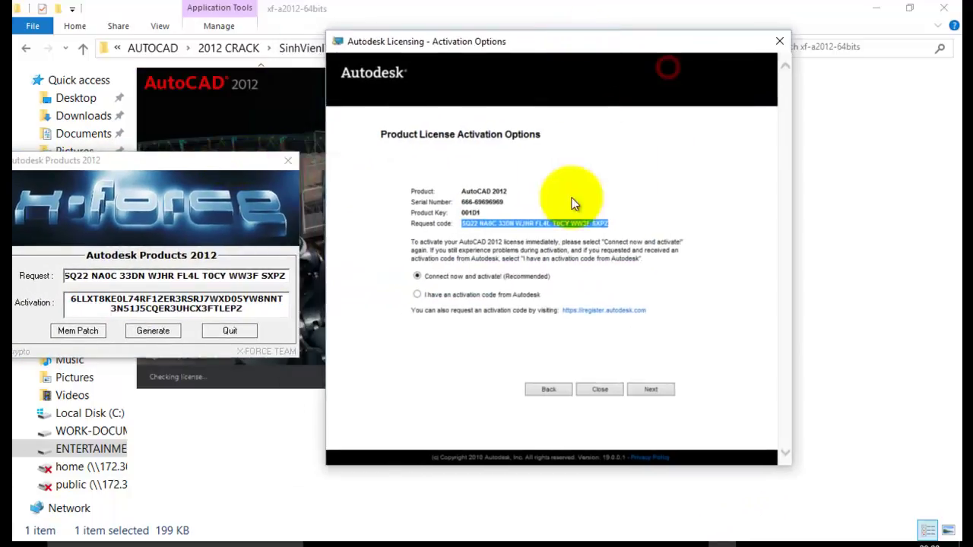
click(417, 295)
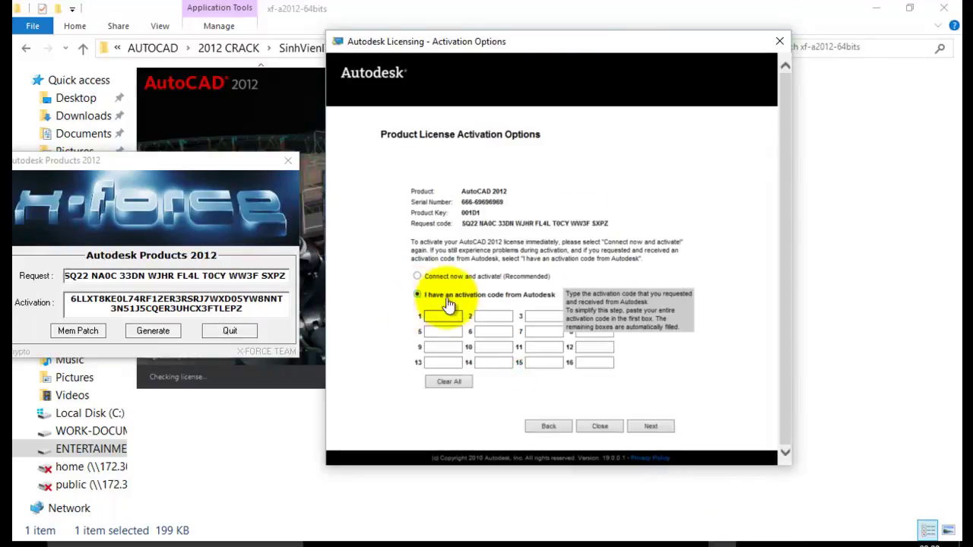
drag(622, 51, 651, 33)
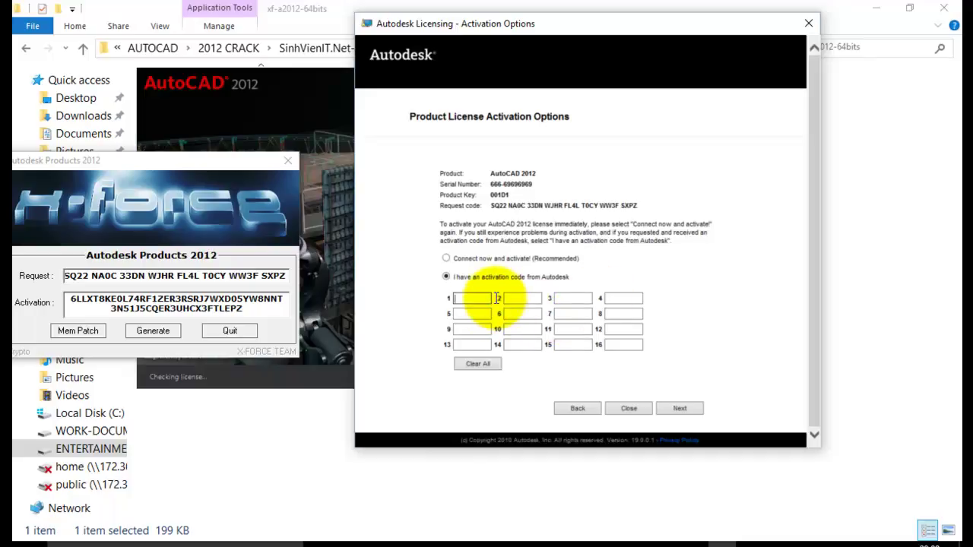
click(466, 299)
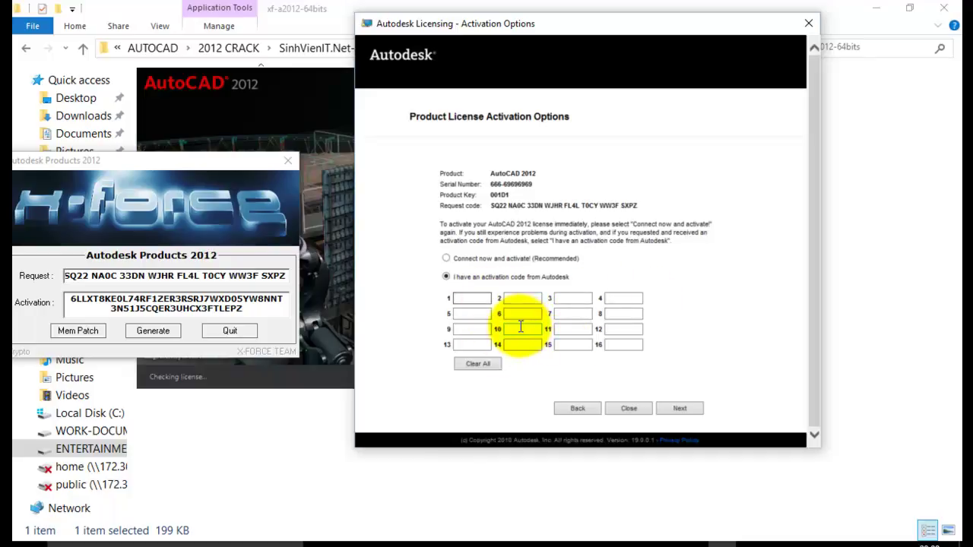
key(ctrl+v)
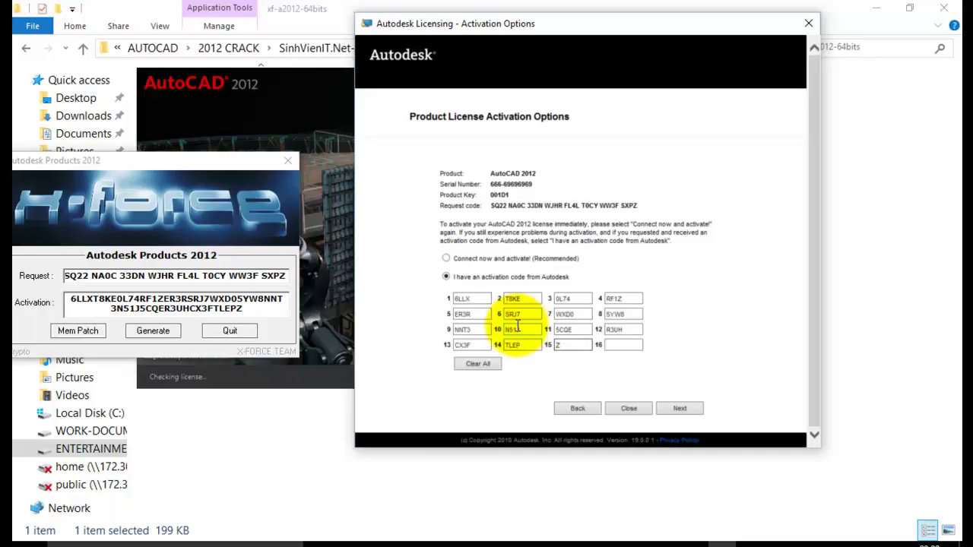
click(688, 410)
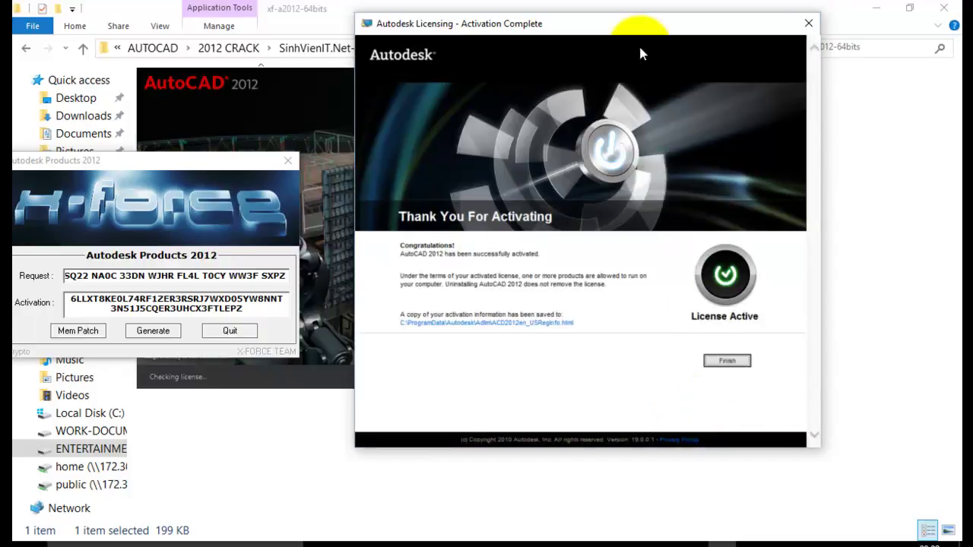
Step: Finish the Activation Complete screen, quit the X-Force keygen, and raise the speaker volume
drag(643, 24, 595, 33)
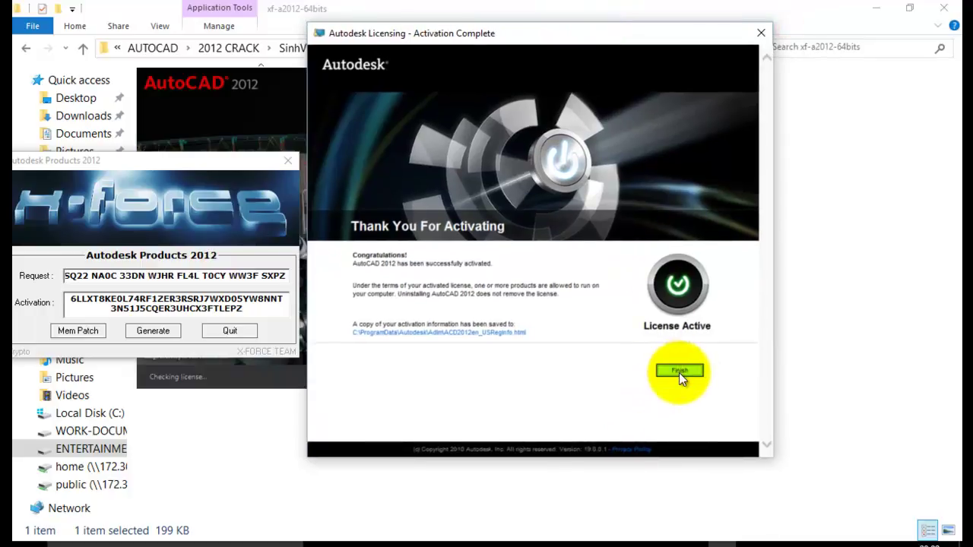
click(680, 372)
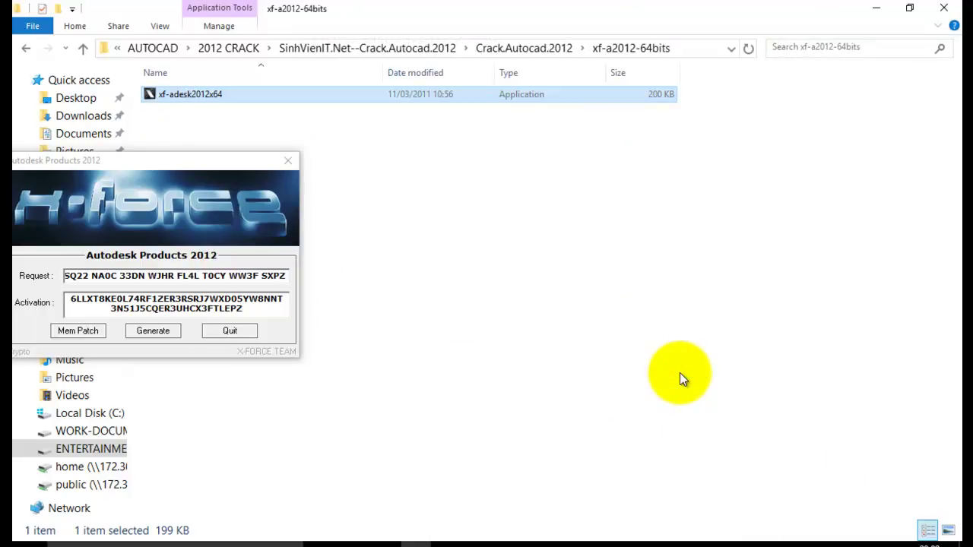
click(232, 331)
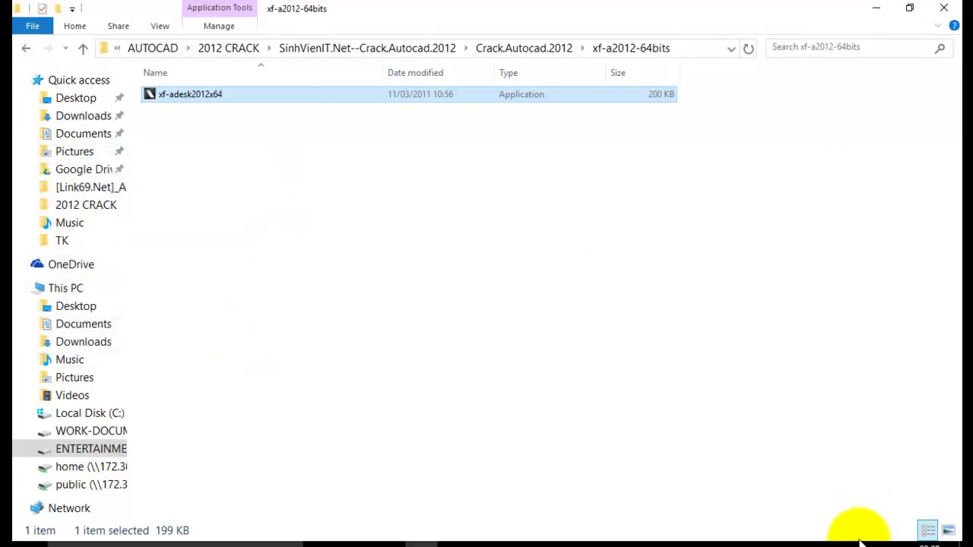
click(863, 540)
drag(909, 520, 911, 520)
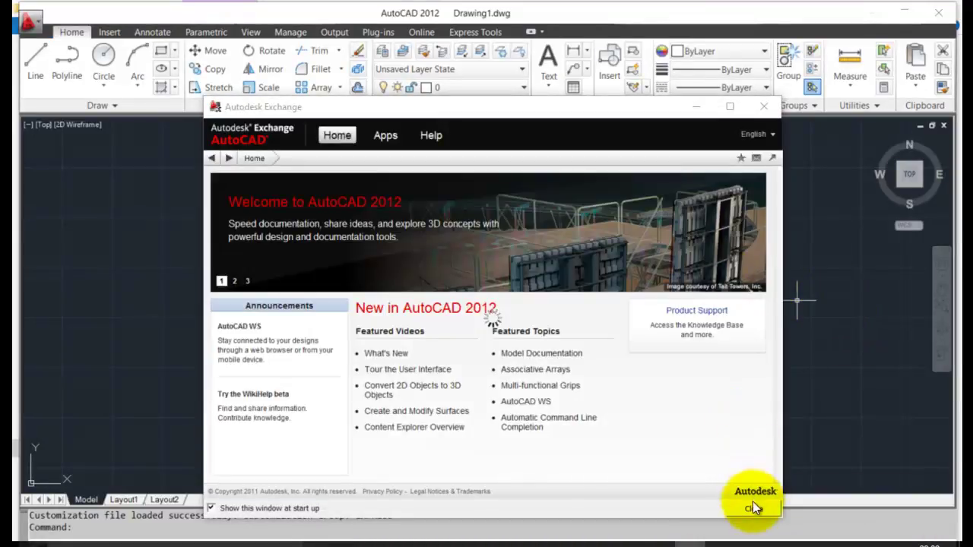
Step: Close the Autodesk Exchange welcome window and AutoCAD, then minimize File Explorer
drag(648, 107, 654, 75)
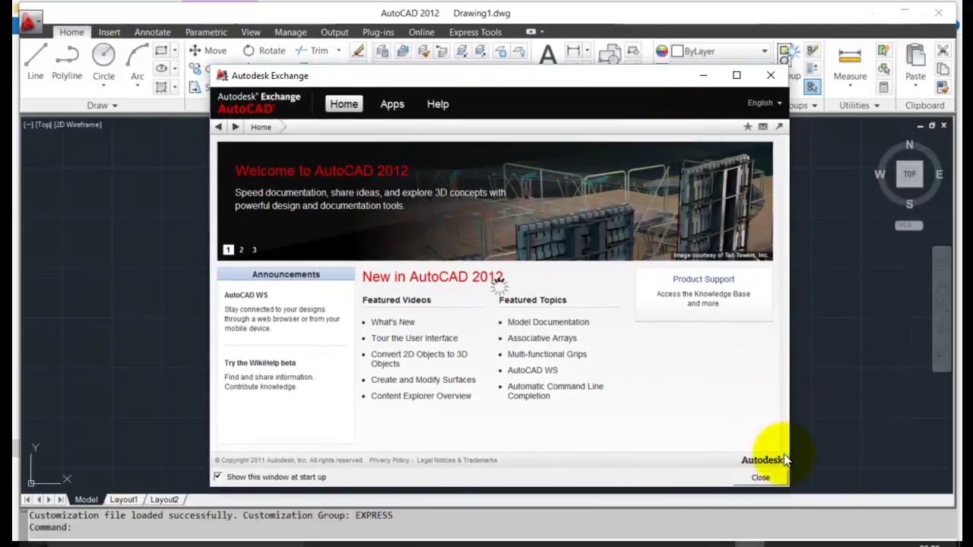
click(761, 478)
click(940, 15)
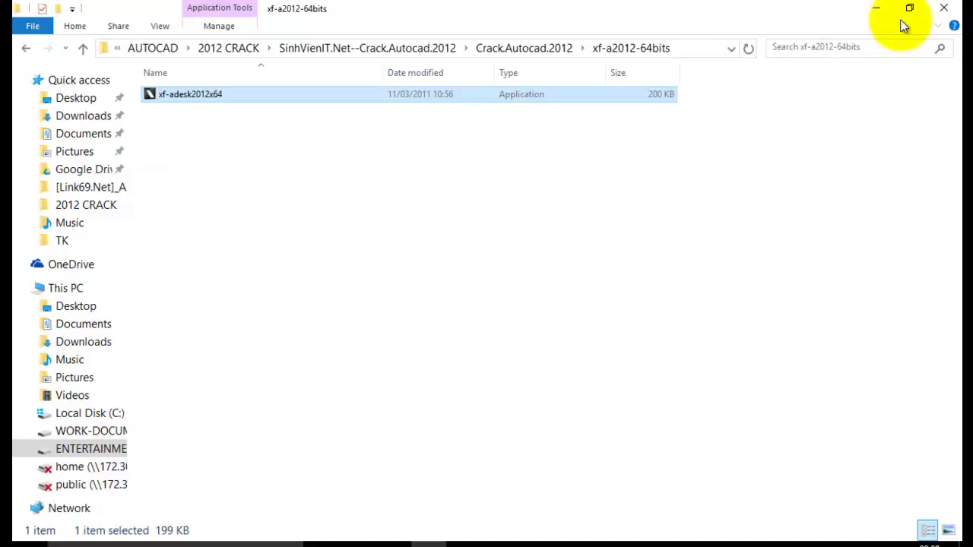
click(876, 11)
Step: Relaunch AutoCAD 2012 from the desktop and decline the Customer Involvement Program with 'No, thanks.'
double_click(52, 207)
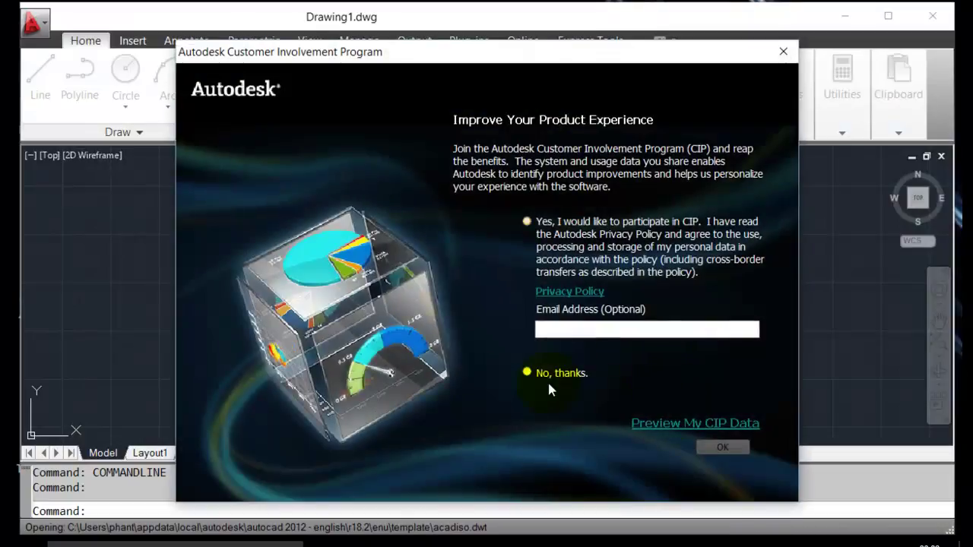
click(526, 371)
click(722, 447)
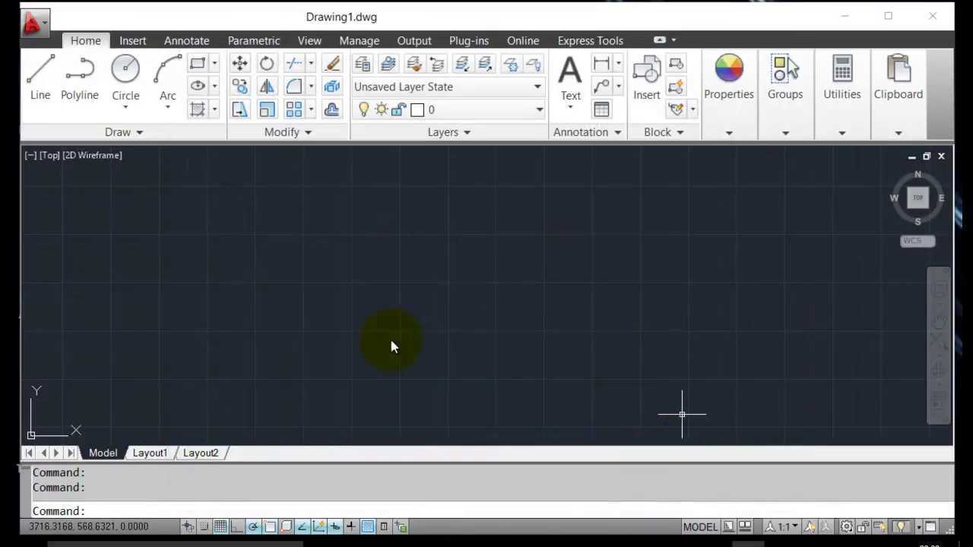